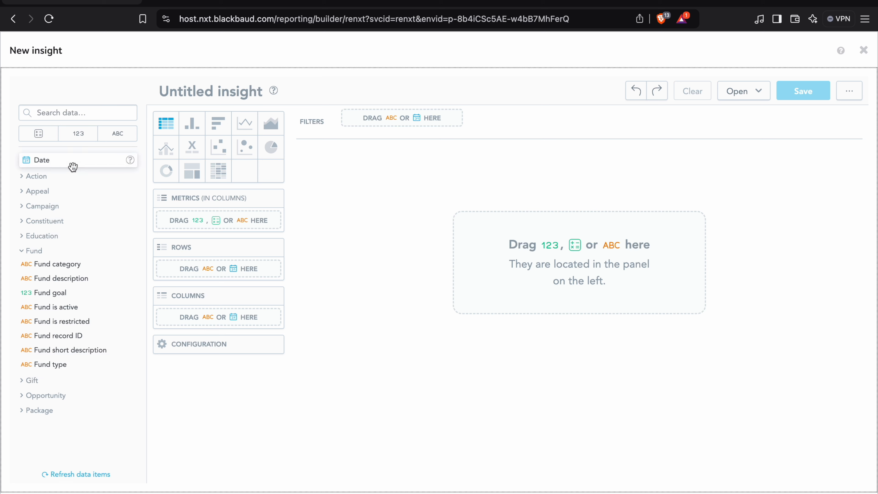
Step: Examine the data fields available in the Gift category of the insight builder
click(23, 251)
click(21, 267)
scroll(76, 328, down, 5)
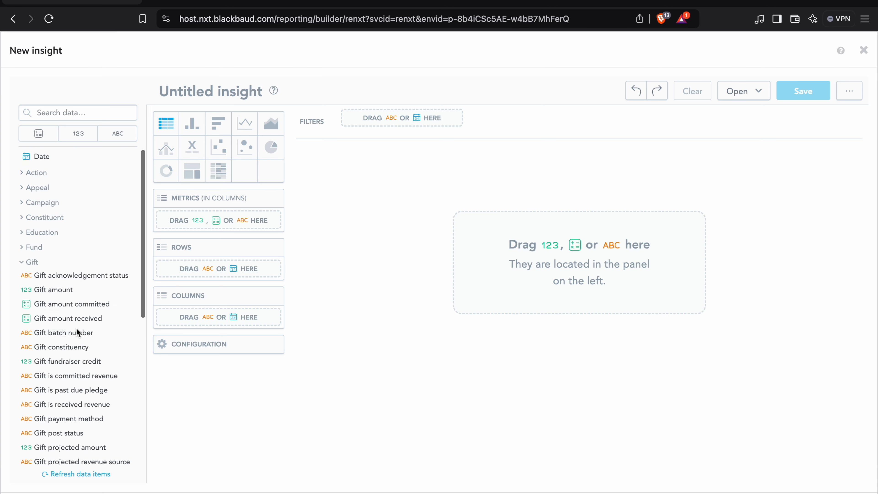
scroll(76, 327, down, 8)
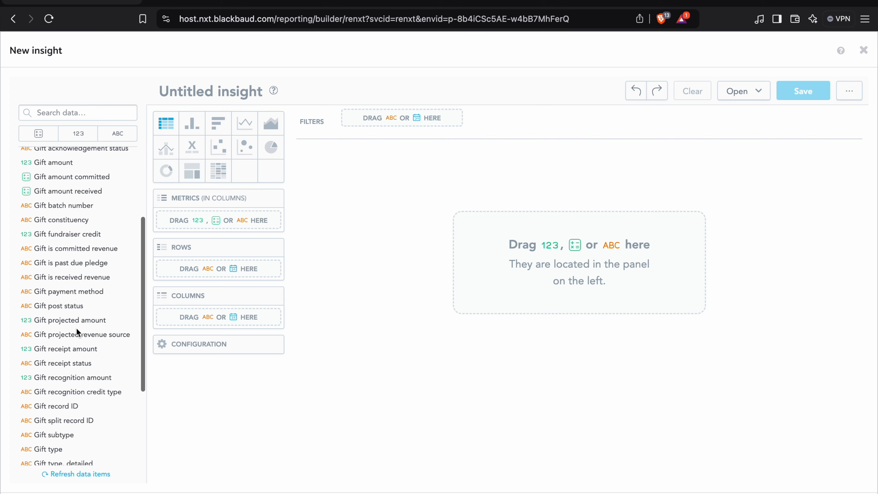
scroll(77, 327, down, 2)
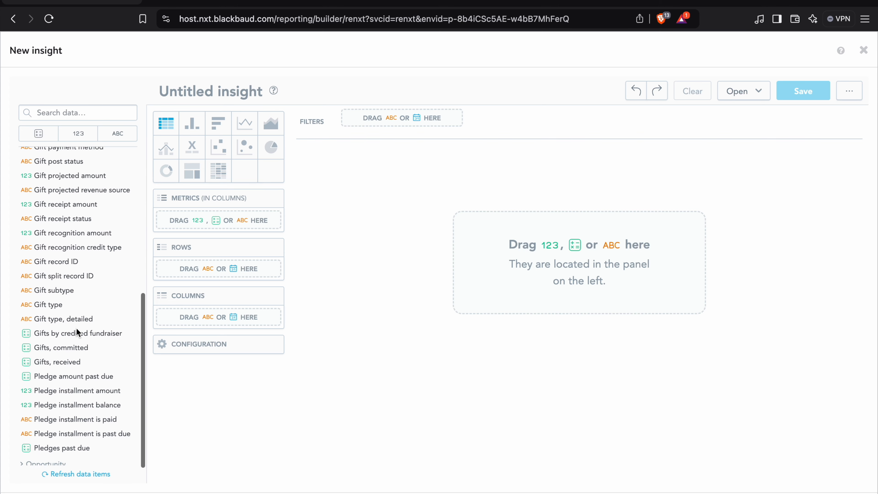
scroll(76, 327, up, 4)
scroll(76, 328, up, 8)
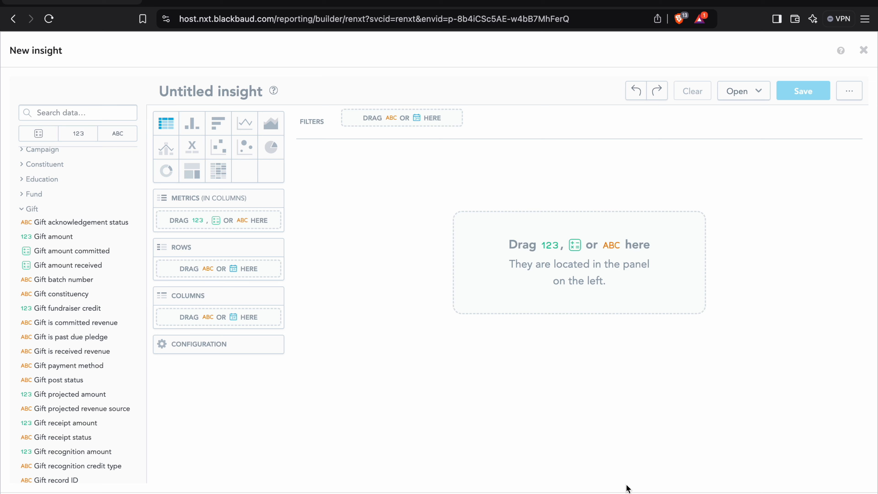
Step: Switch to Tableau Public and connect to the ALL_GIFT.CSV text file as the data source
key(super+Tab)
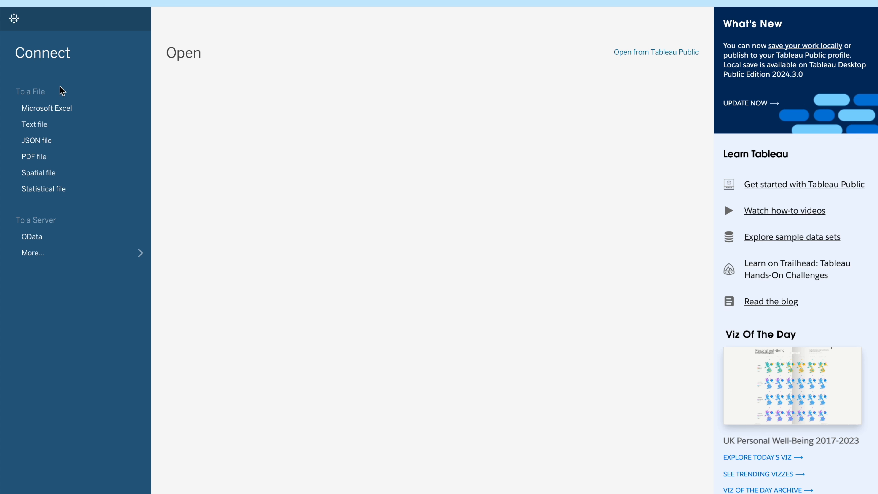
click(43, 113)
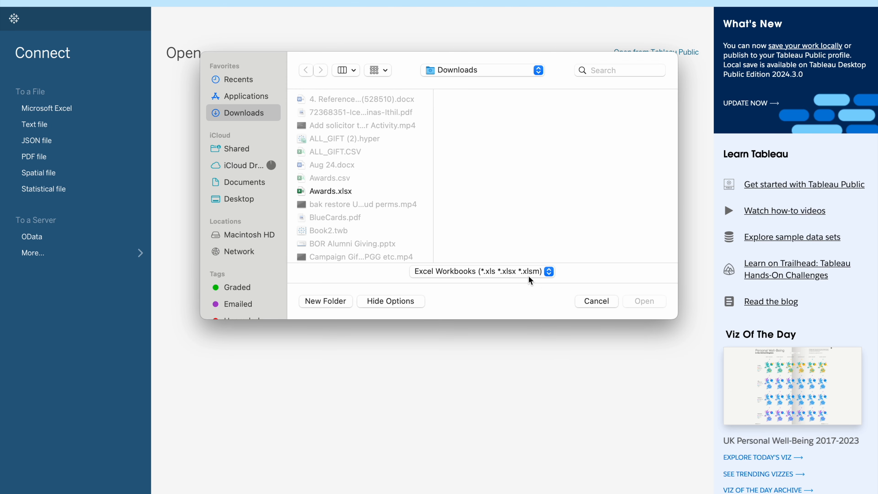
click(603, 302)
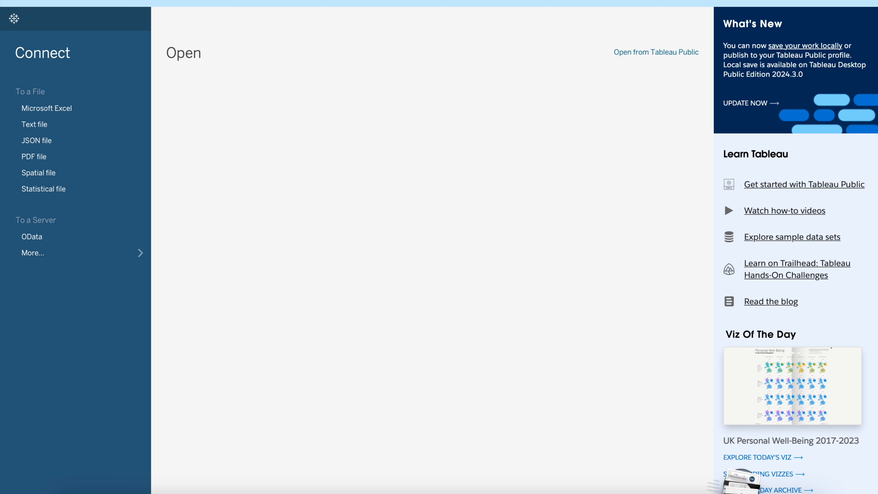
click(739, 488)
drag(747, 321, 461, 304)
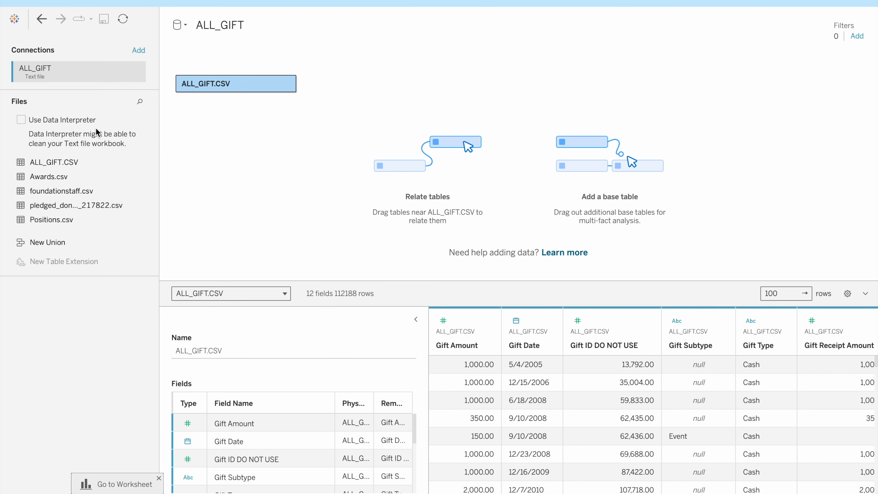
Step: Clean the ALL_GIFT connection with Data Interpreter and go to the blank worksheet
click(21, 119)
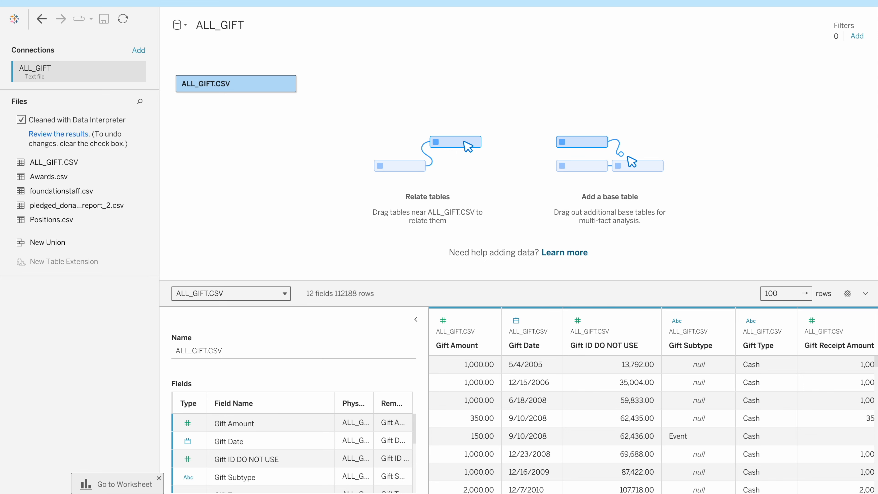
click(89, 493)
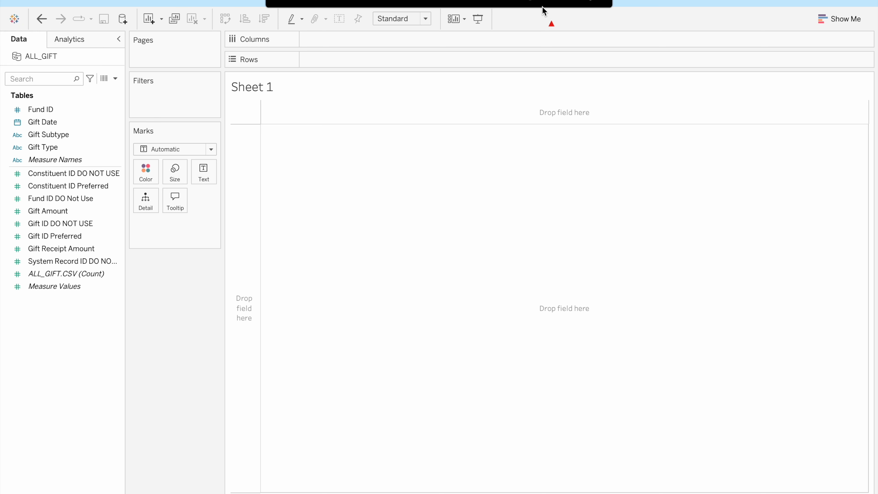
mouse_move(13, 8)
mouse_down()
mouse_move(495, 56)
mouse_move(633, 36)
mouse_up()
drag(3, 104, 129, 169)
mouse_move(2, 168)
mouse_down()
mouse_move(107, 271)
mouse_move(132, 321)
mouse_up()
mouse_move(213, 31)
mouse_down()
mouse_move(516, 78)
mouse_move(875, 72)
mouse_up()
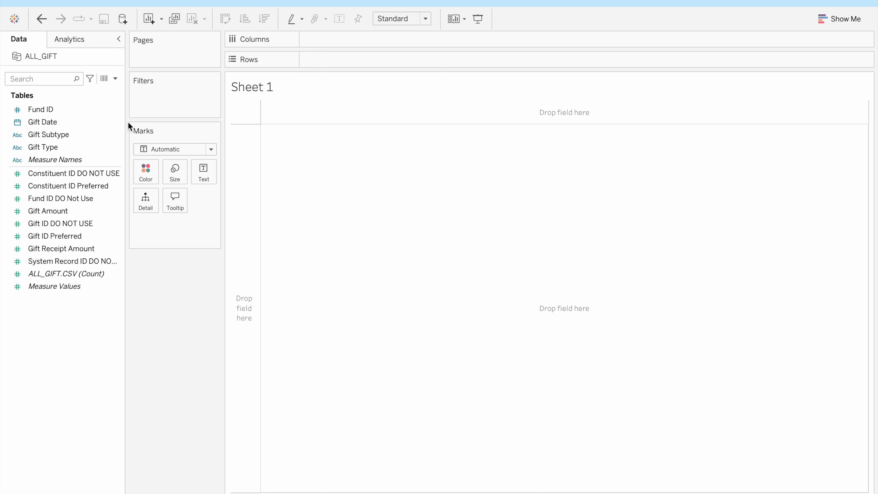
Step: Hide the Constituent ID, Fund ID, Gift ID and System Record ID fields that are marked DO NOT USE
click(106, 173)
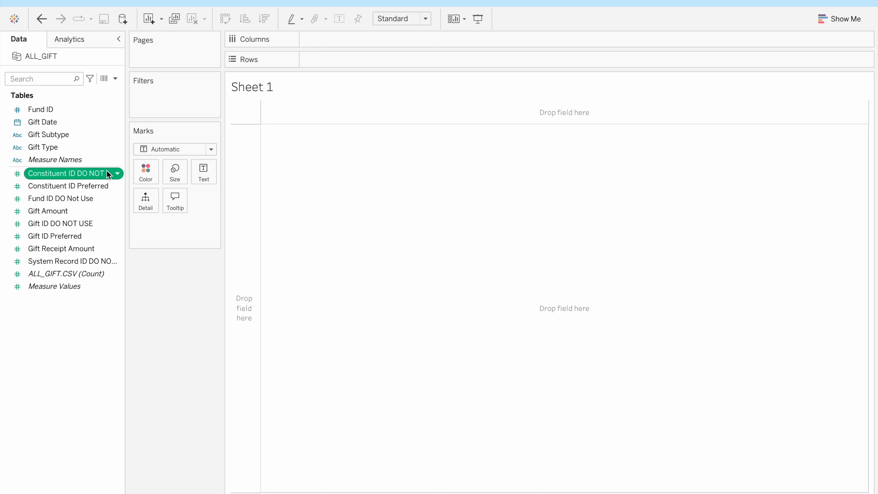
click(118, 175)
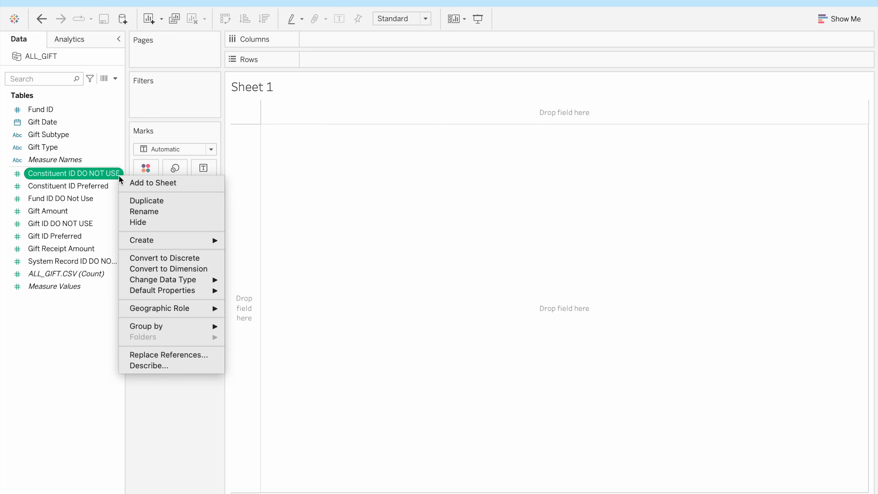
mouse_move(143, 245)
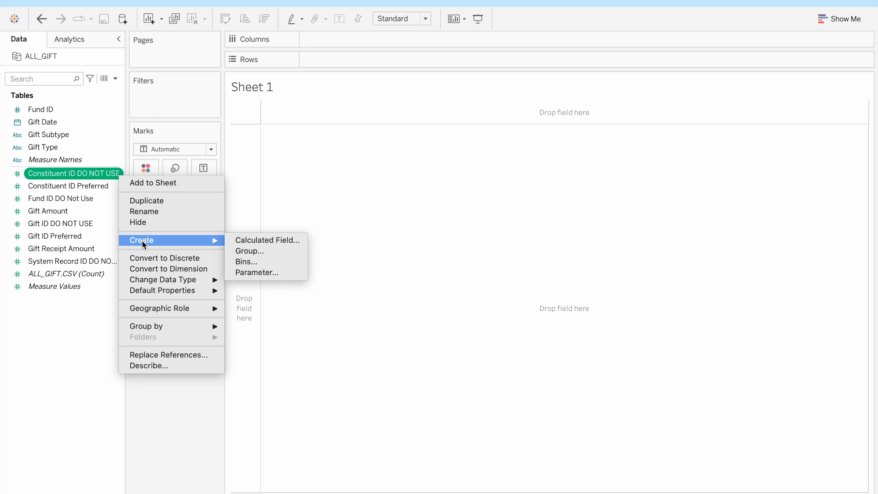
click(152, 229)
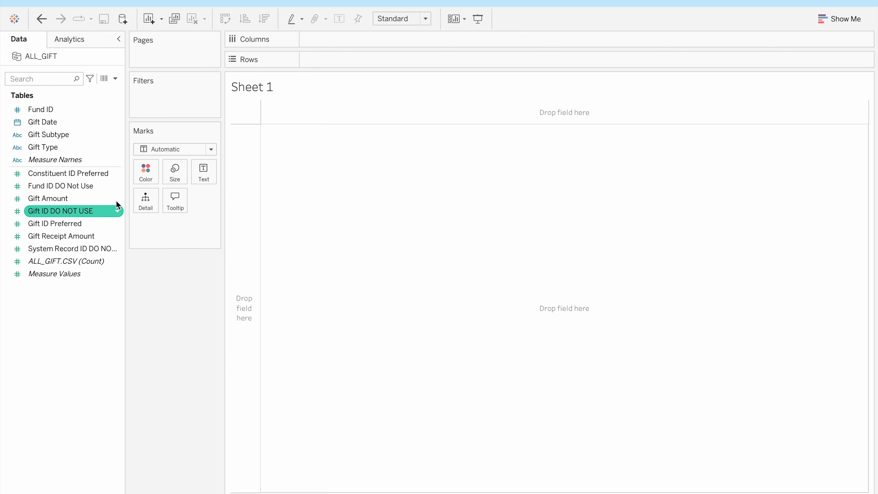
click(119, 187)
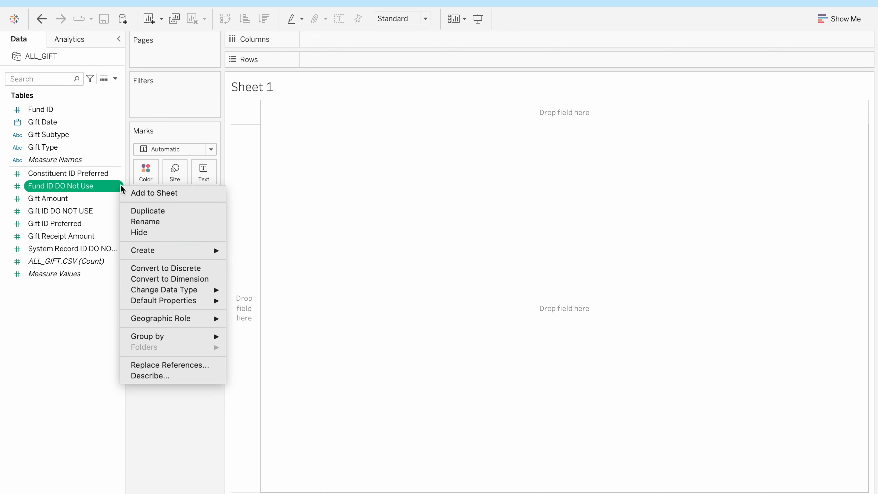
click(165, 233)
click(118, 199)
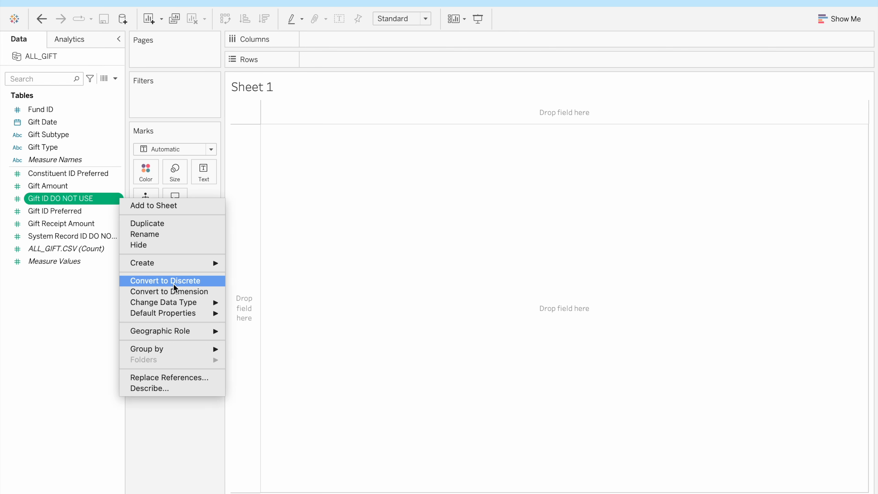
click(183, 244)
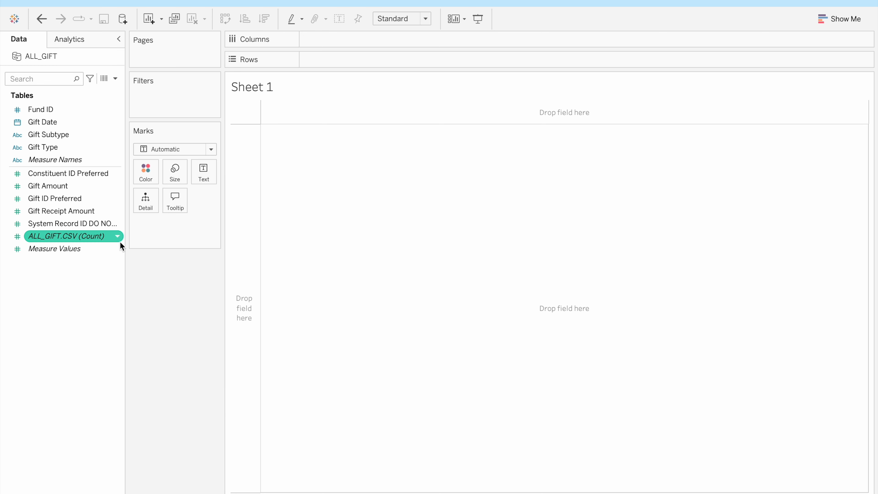
click(118, 223)
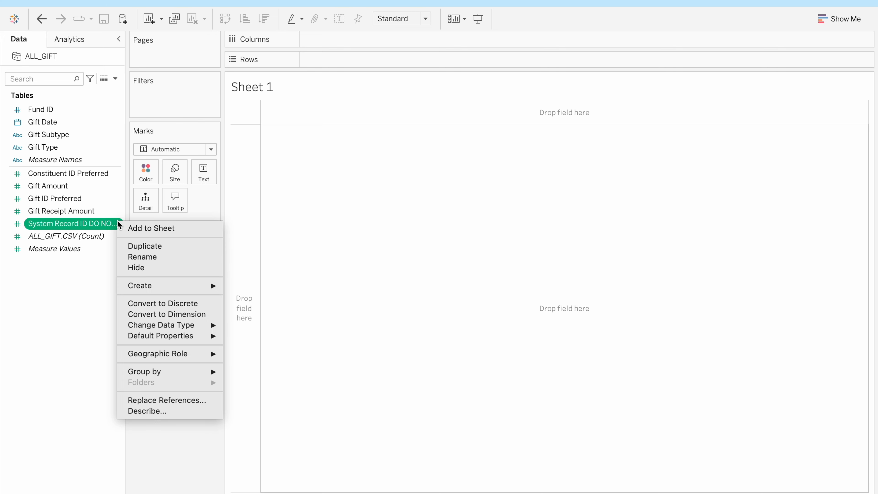
click(152, 268)
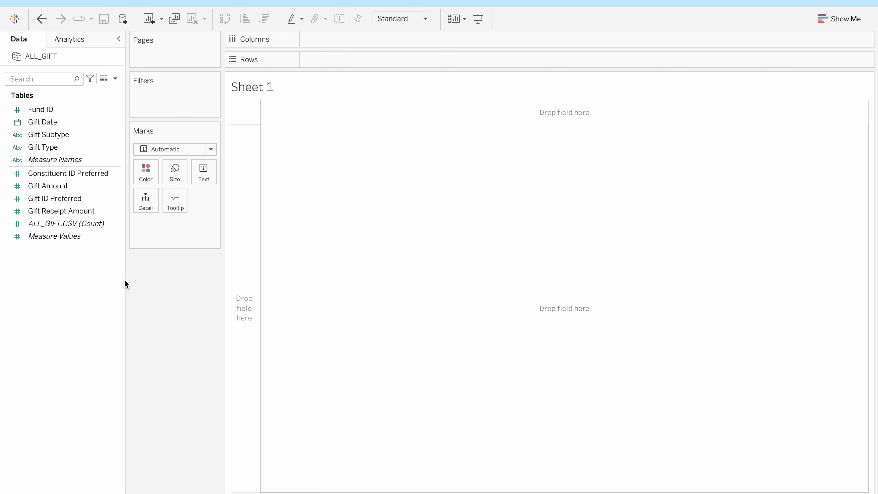
Step: Widen the data pane and turn the Constituent ID Preferred and Gift ID Preferred measures into dimensions
drag(124, 280, 182, 284)
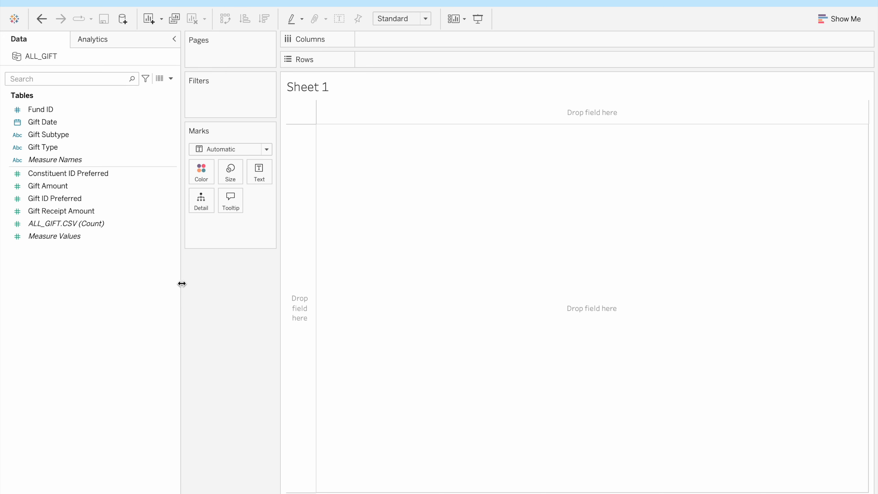
click(118, 173)
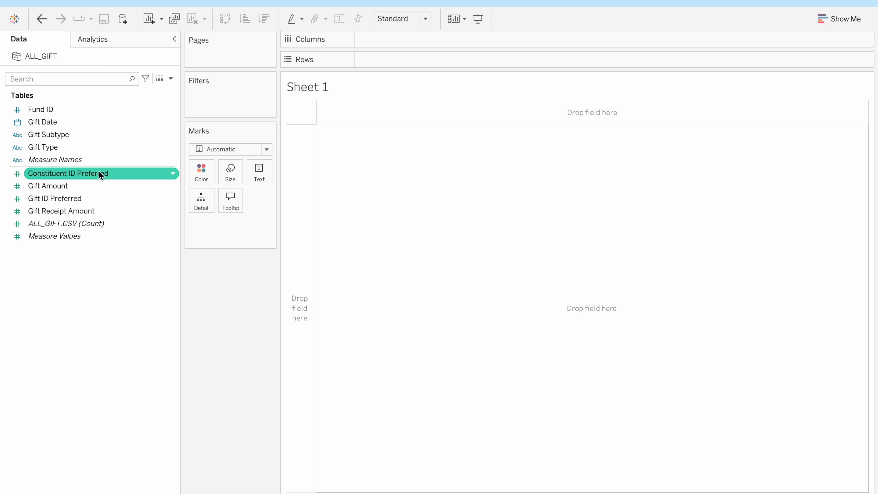
drag(98, 172, 101, 113)
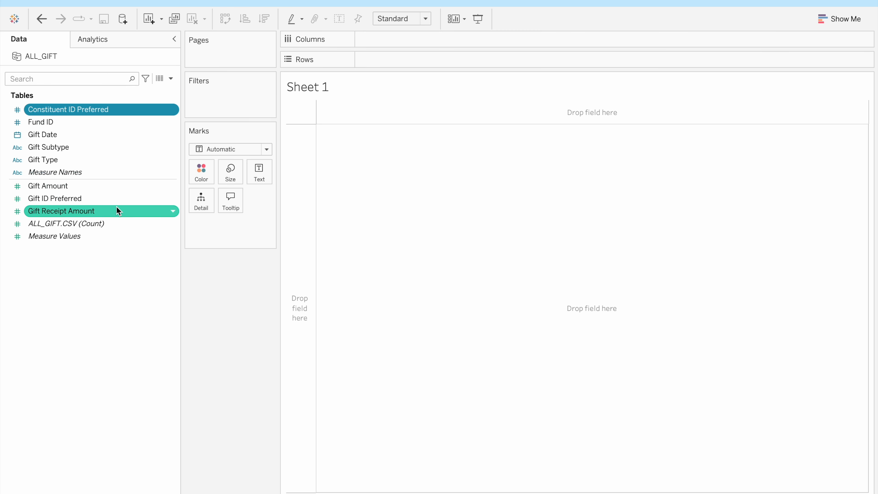
click(121, 199)
drag(122, 199, 115, 127)
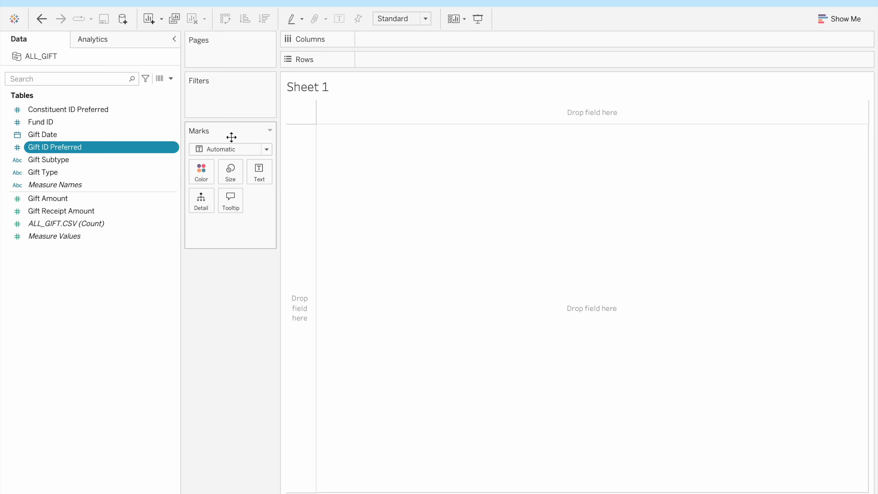
Step: Build a table with Constituent ID Preferred as rows and the sum of Gift Amount as its values
click(52, 109)
drag(53, 109, 334, 174)
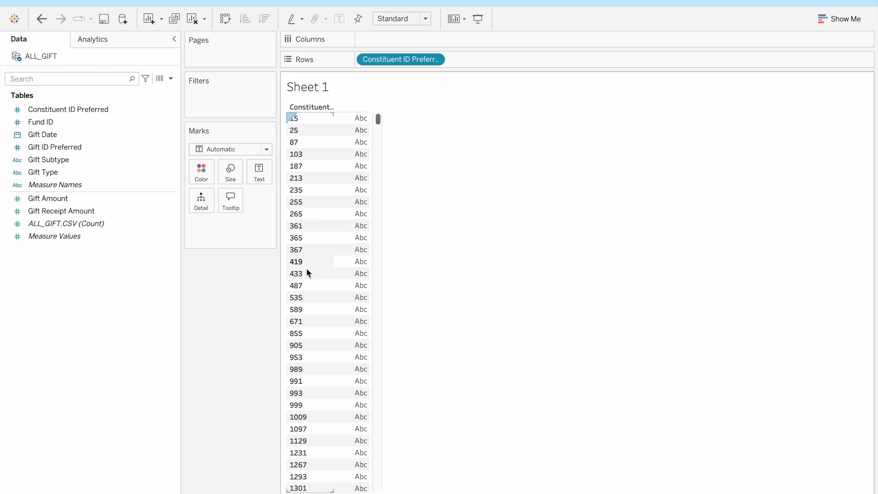
scroll(320, 142, down, 7)
scroll(317, 152, down, 5)
scroll(317, 152, up, 12)
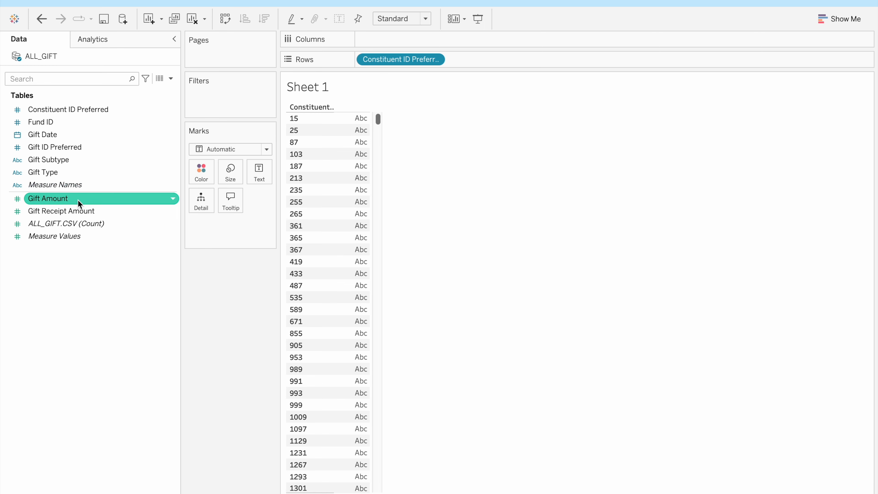
drag(76, 203, 355, 160)
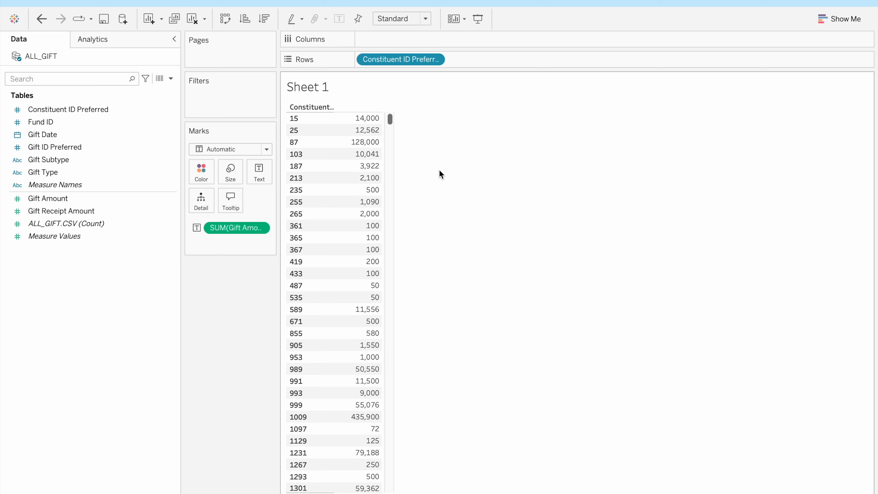
Step: Split the gift amounts by year by adding Gift Date to the columns
click(106, 121)
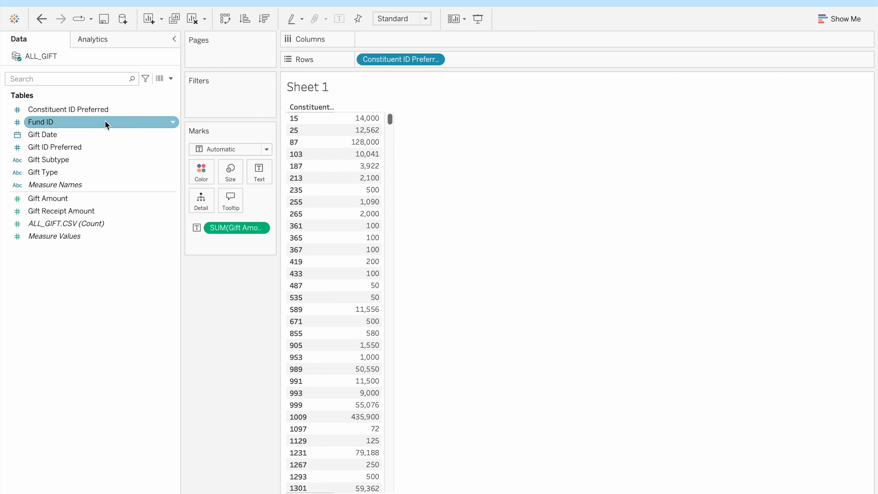
click(99, 131)
drag(72, 134, 384, 42)
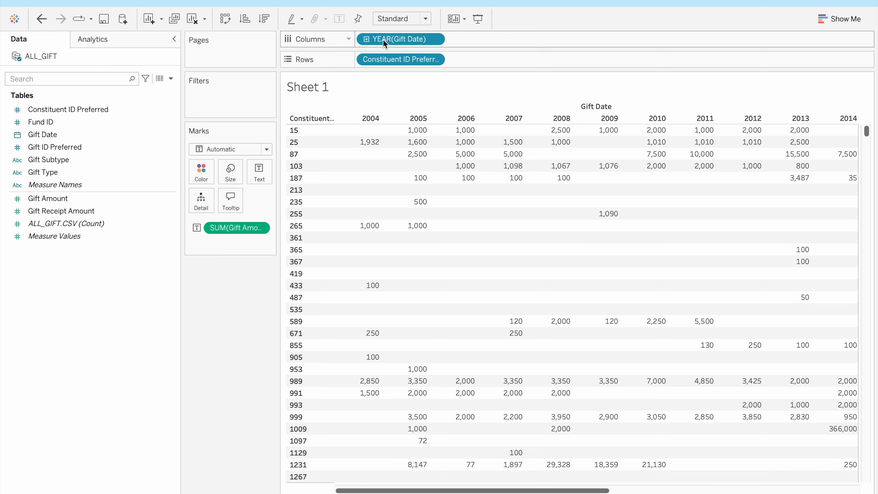
Step: Exclude the gift years 2004 through 2014 from the table
click(365, 118)
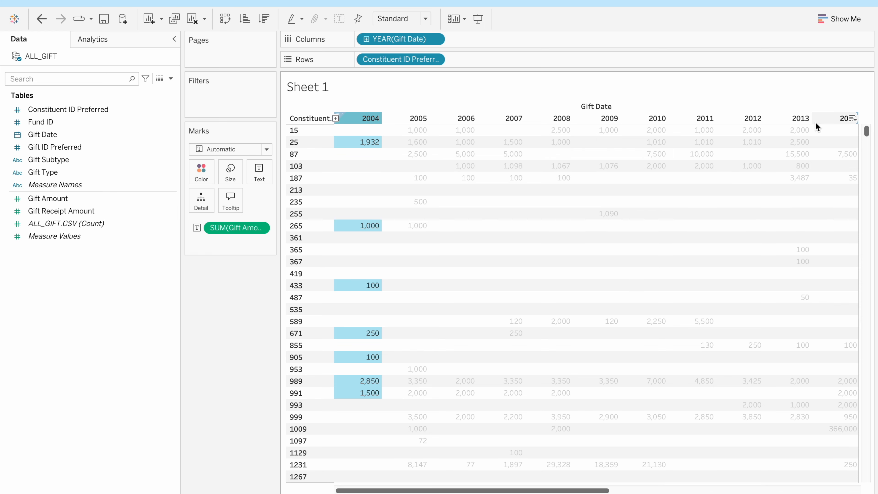
shift+click(835, 119)
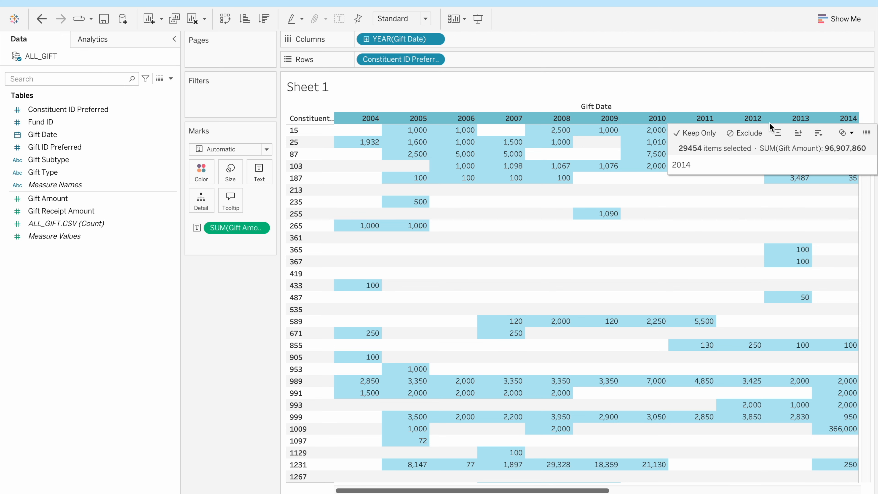
click(744, 132)
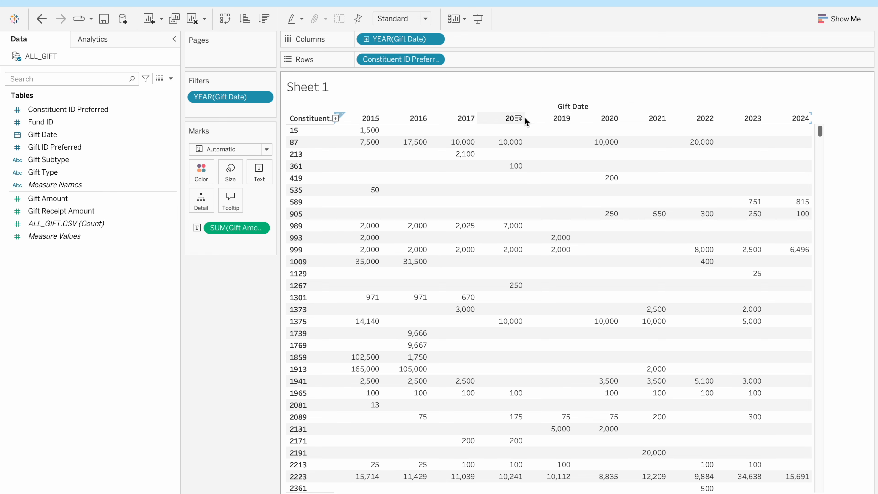
Step: Narrow the gift year columns of the table and clear the column selection
click(483, 118)
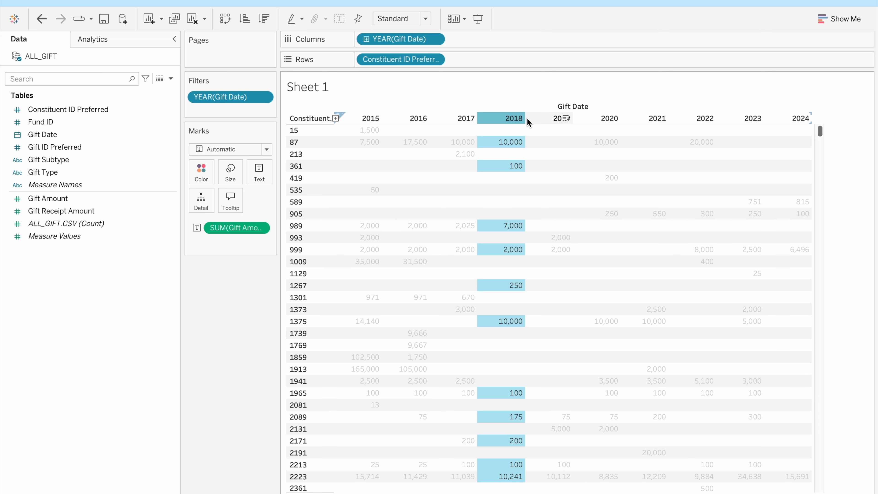
click(873, 257)
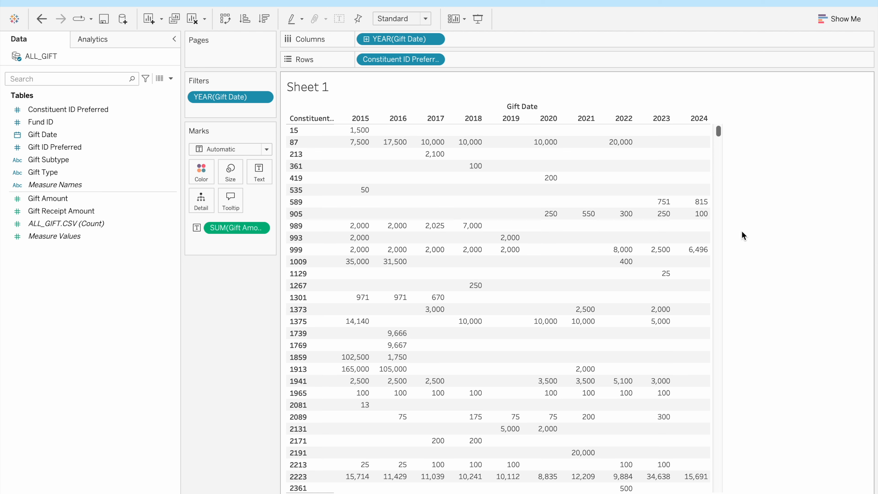
mouse_move(356, 130)
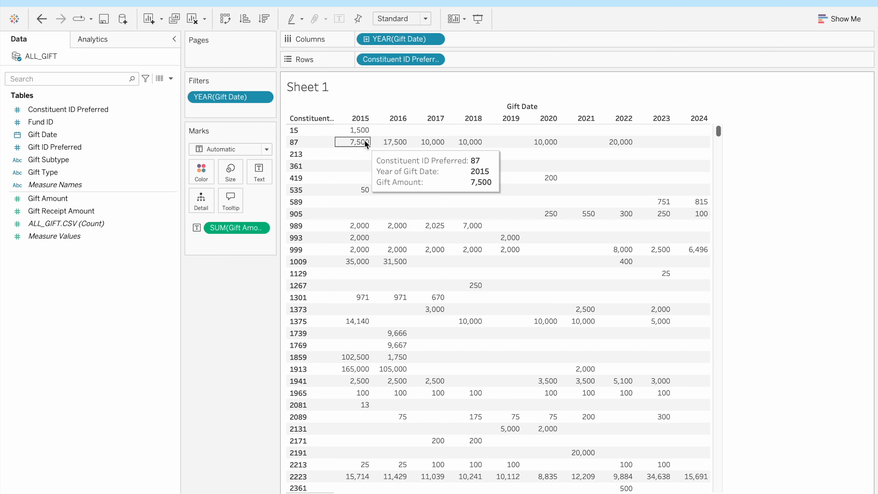
Step: Replace the summed Gift Amount values in the table with Gift ID Preferred
mouse_move(427, 144)
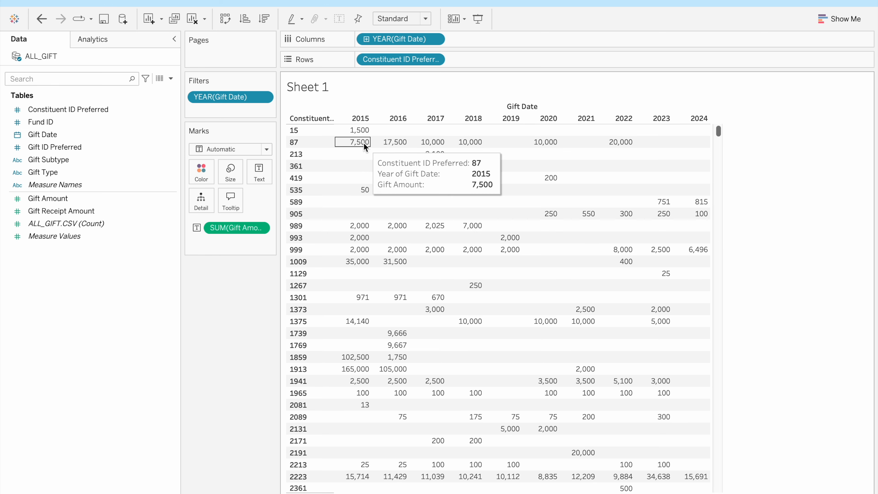
mouse_move(392, 143)
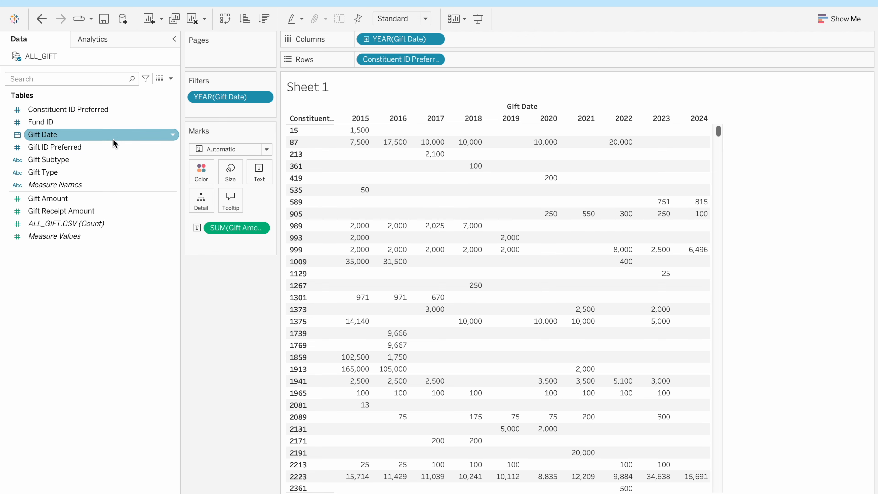
click(67, 150)
drag(67, 149, 241, 231)
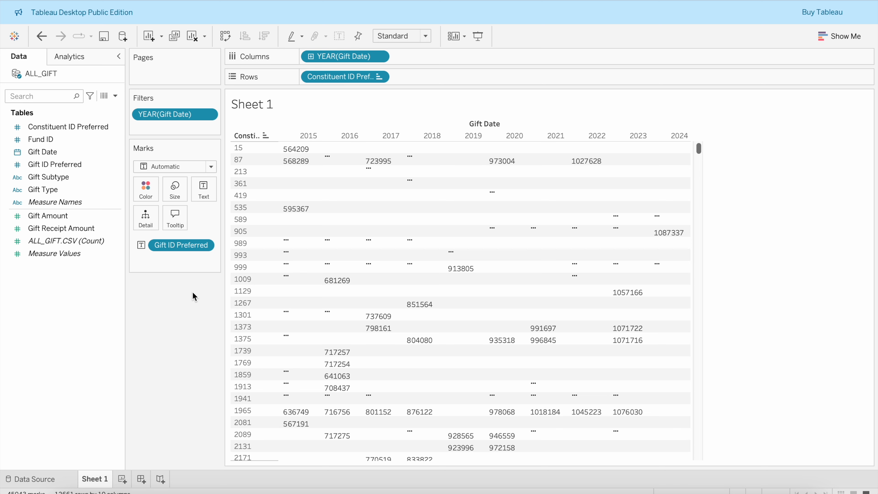
Step: Aggregate Gift ID Preferred as a distinct count so each cell shows the number of gifts per constituent and year
mouse_move(293, 149)
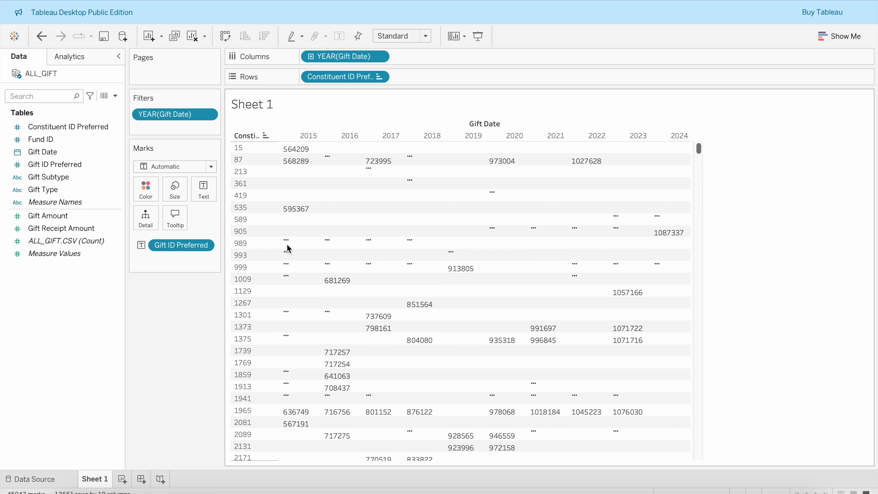
click(205, 247)
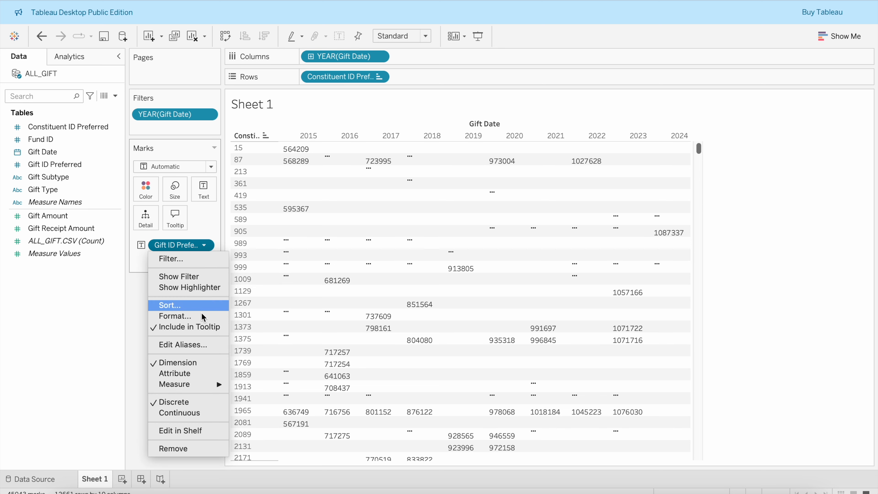
mouse_move(202, 383)
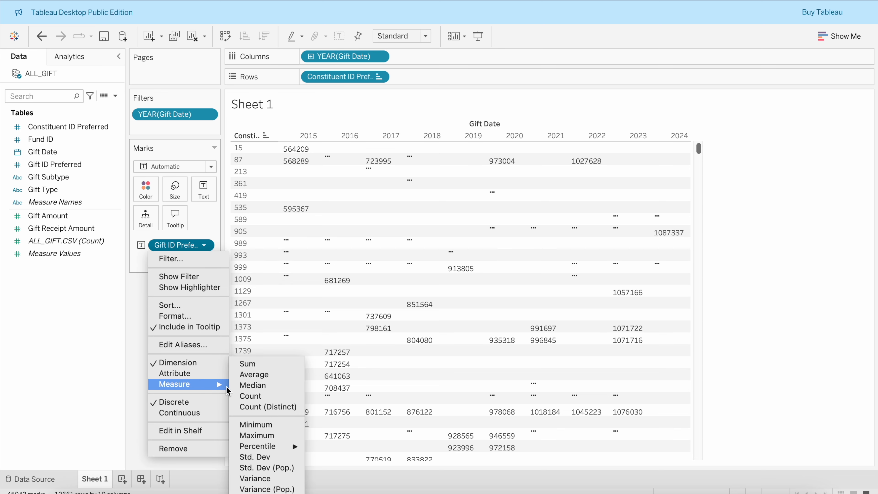
click(289, 408)
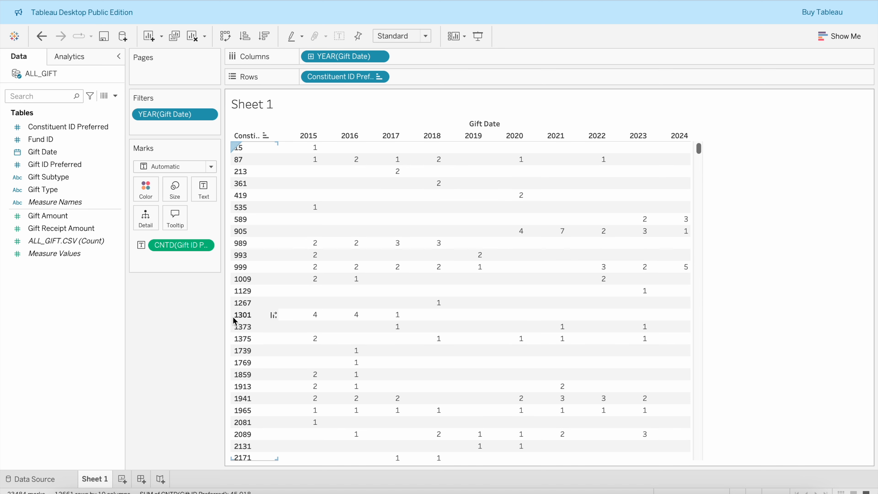
mouse_move(318, 317)
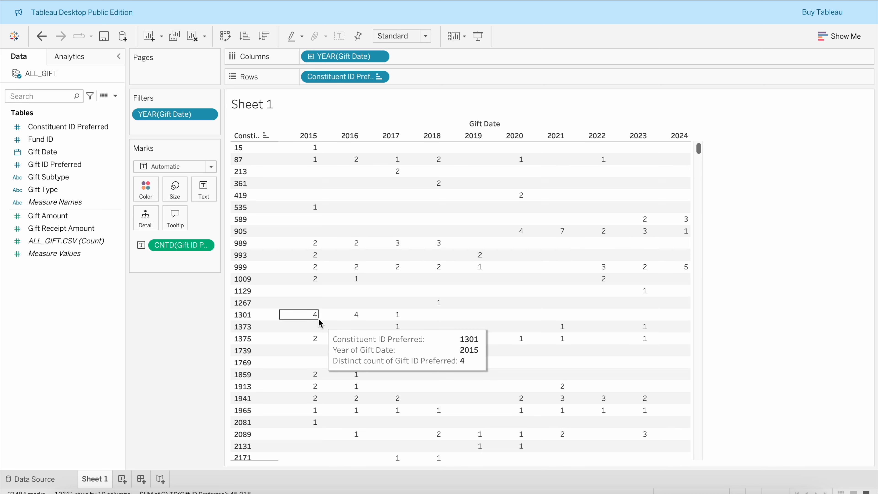
mouse_move(354, 320)
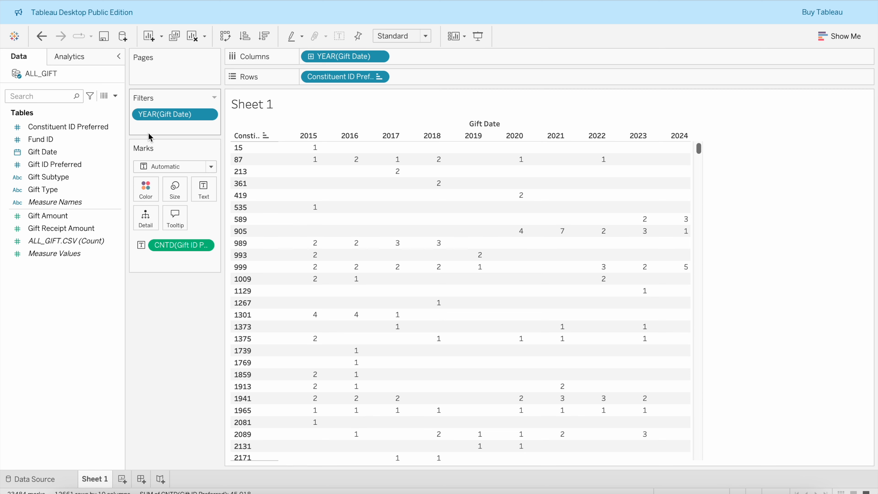
Step: Start a new calculated field named "Made a Gift" in a narrower editor window
click(118, 98)
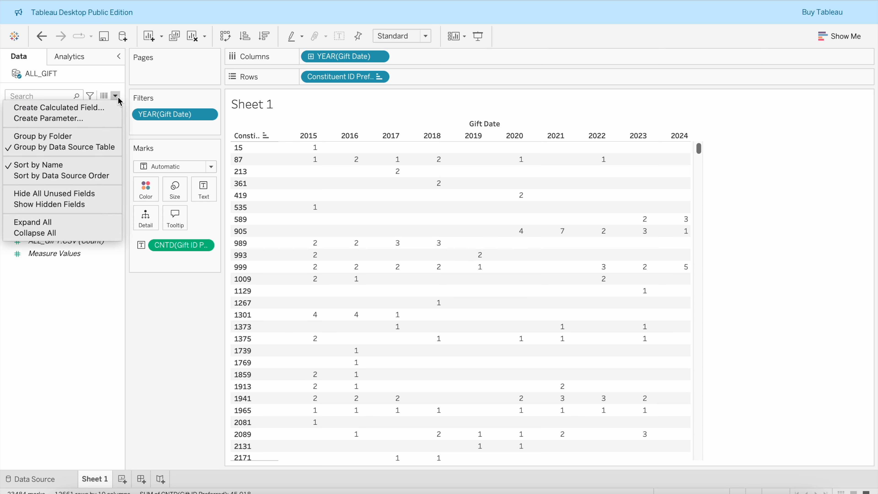
click(102, 109)
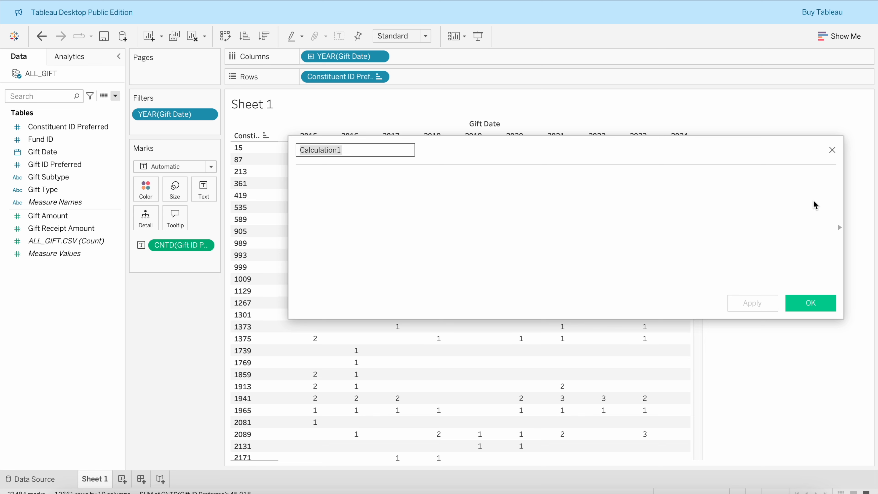
drag(843, 211, 678, 286)
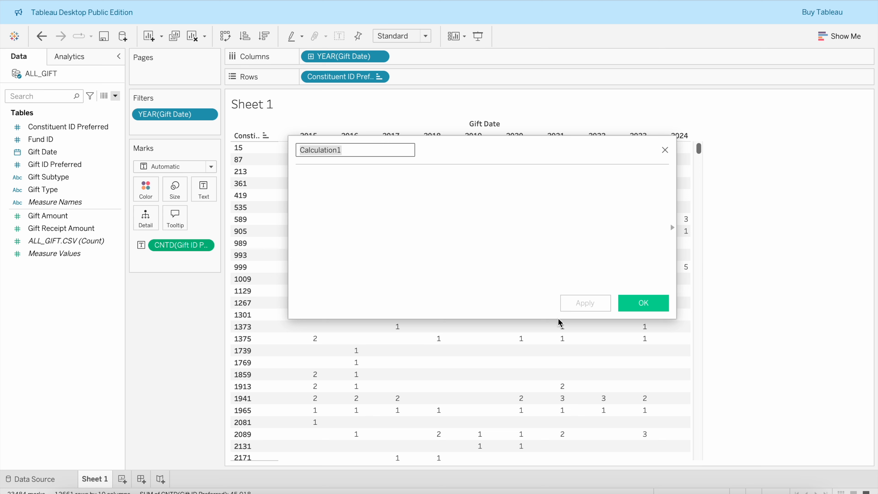
click(369, 153)
drag(369, 152, 282, 149)
text(Made a Gift)
Step: Enter the first formula line of Made a Gift as IF COUNTD([Gift ID Preferred])> 1 THEN 1
click(379, 188)
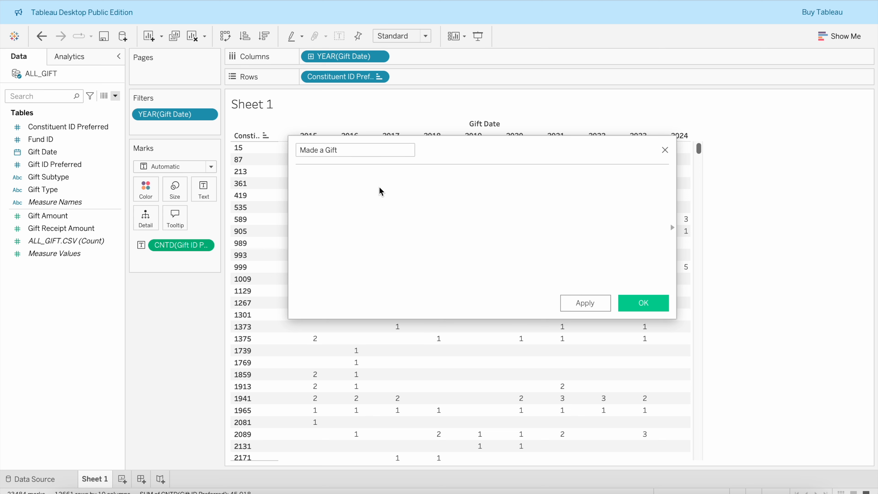
text(IF)
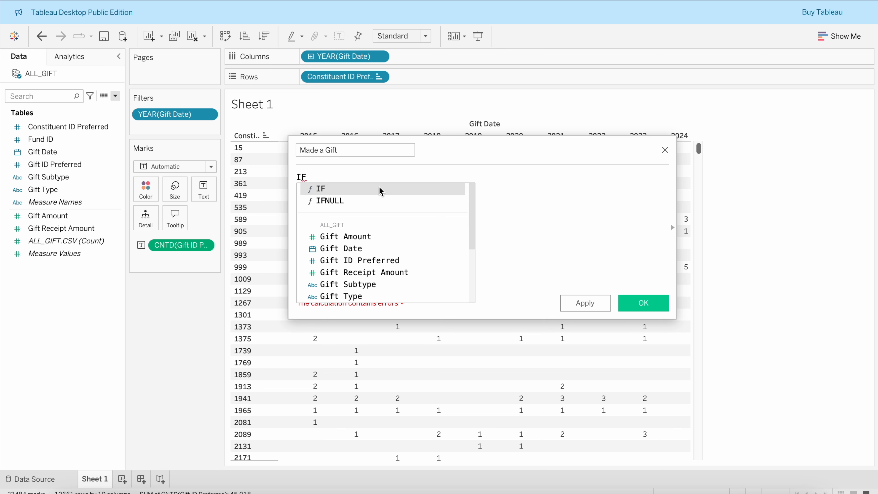
click(378, 188)
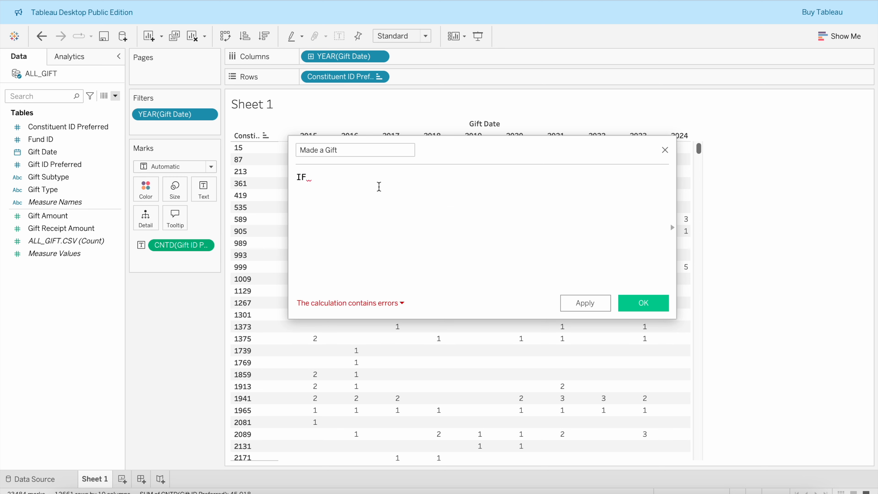
text(Co)
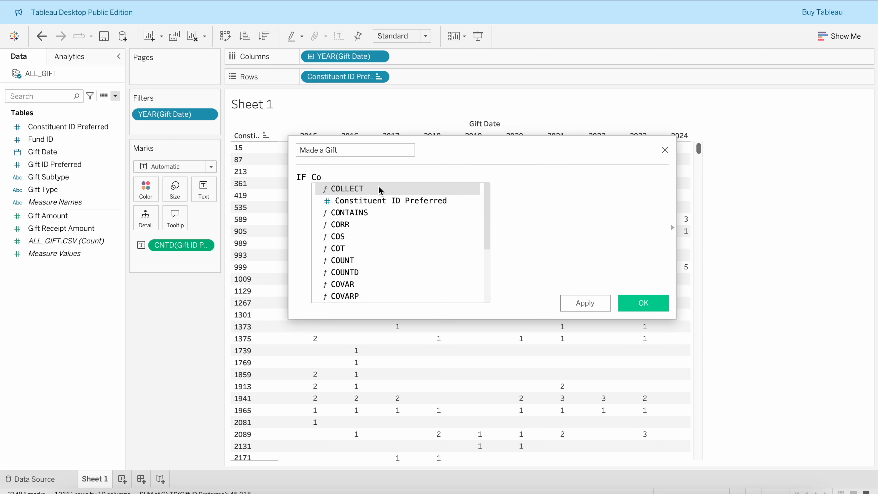
text(un)
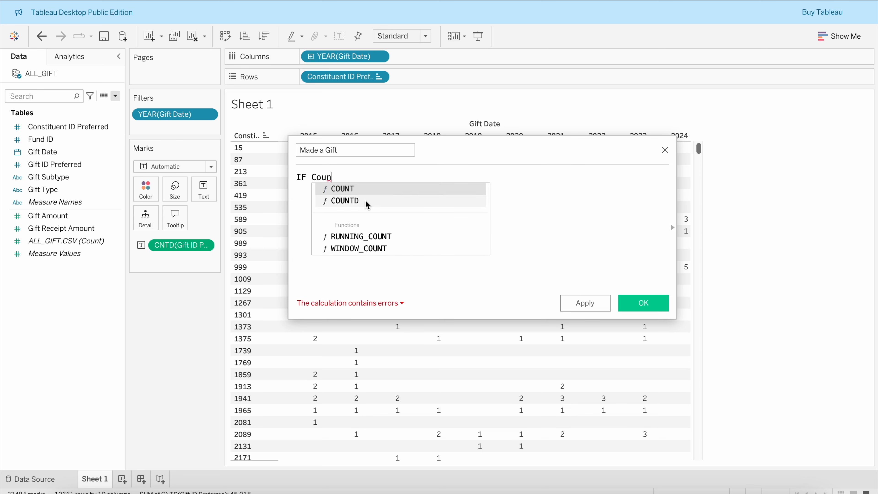
double_click(345, 201)
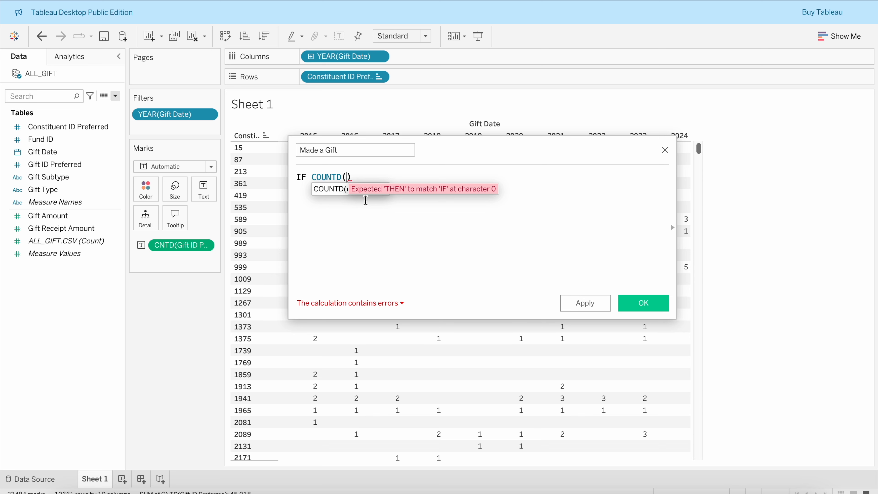
text(Gift)
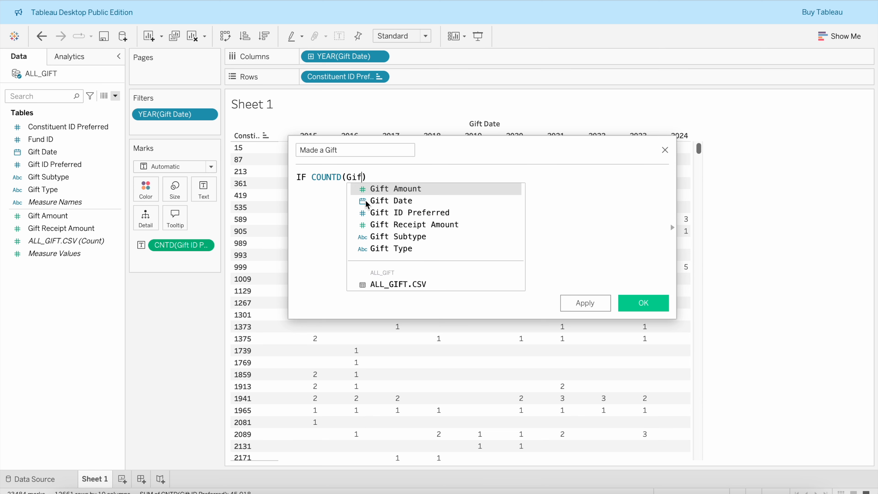
double_click(385, 212)
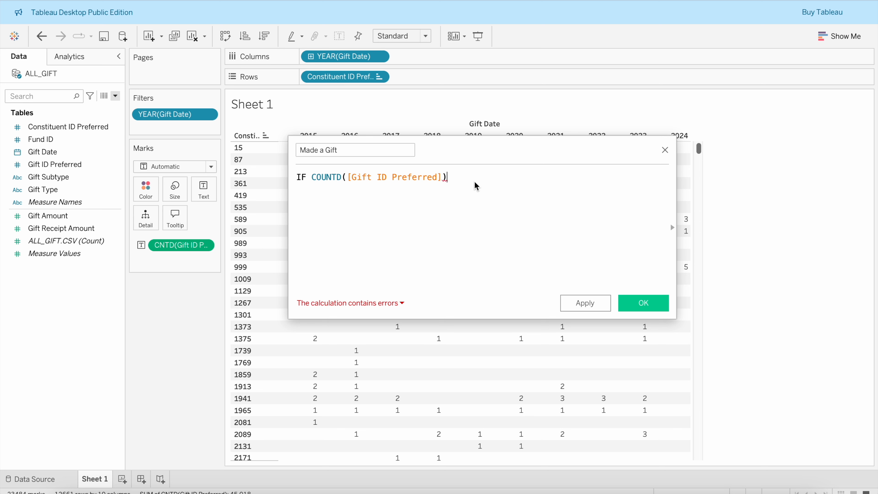
text(. TH)
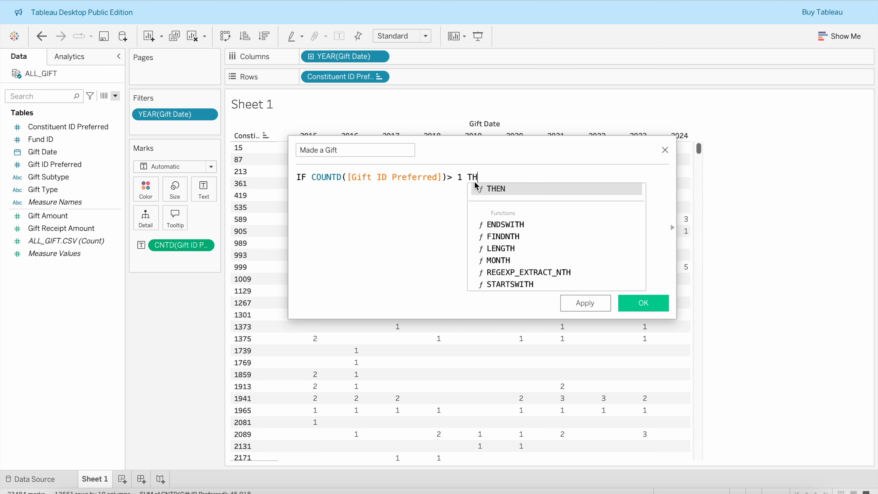
text(EN 1)
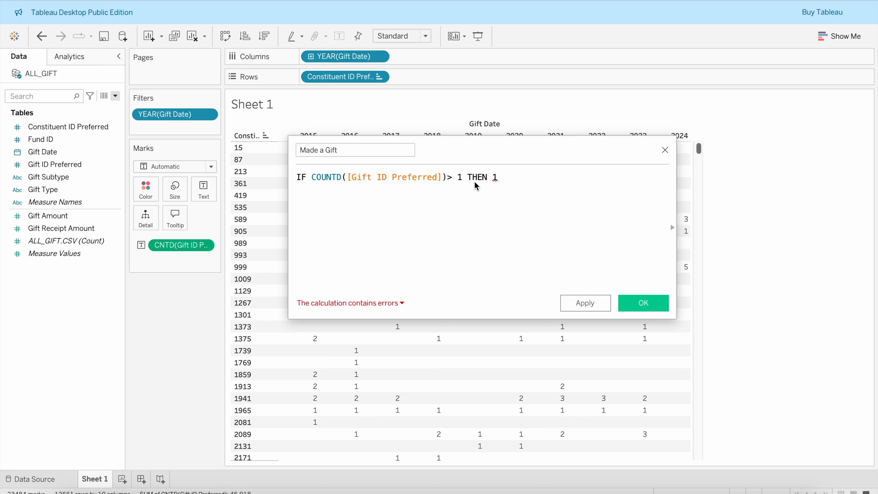
Step: Complete the Made a Gift formula with the lines ELSE 1 and END, and save the calculated field
key(Return)
text(El)
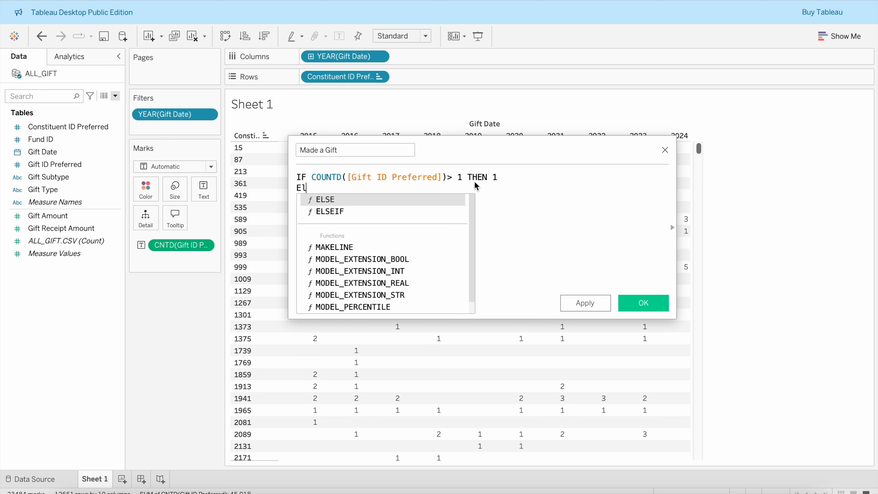
key(Return)
key(Return)
key(BackSpace)
text(1 )
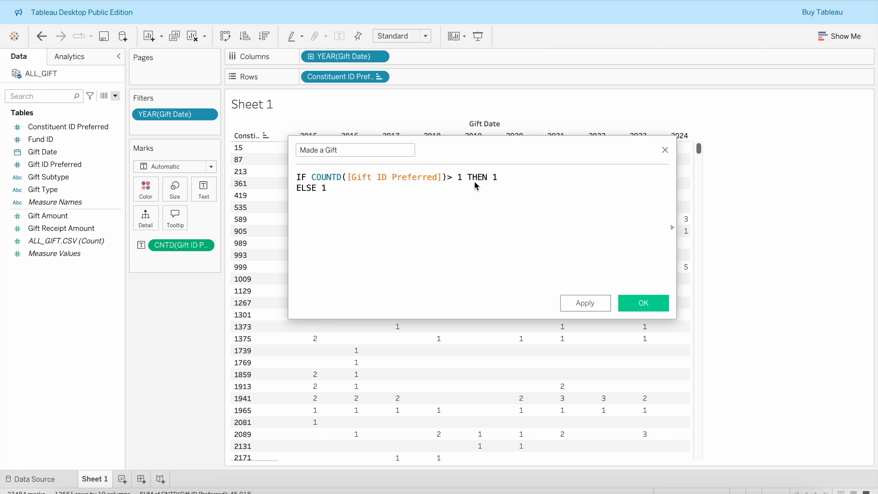
text(END)
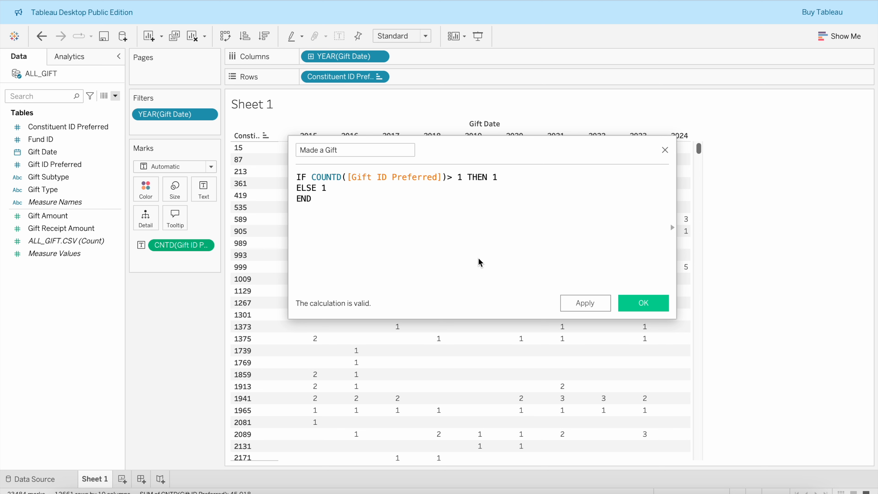
mouse_move(318, 347)
click(645, 303)
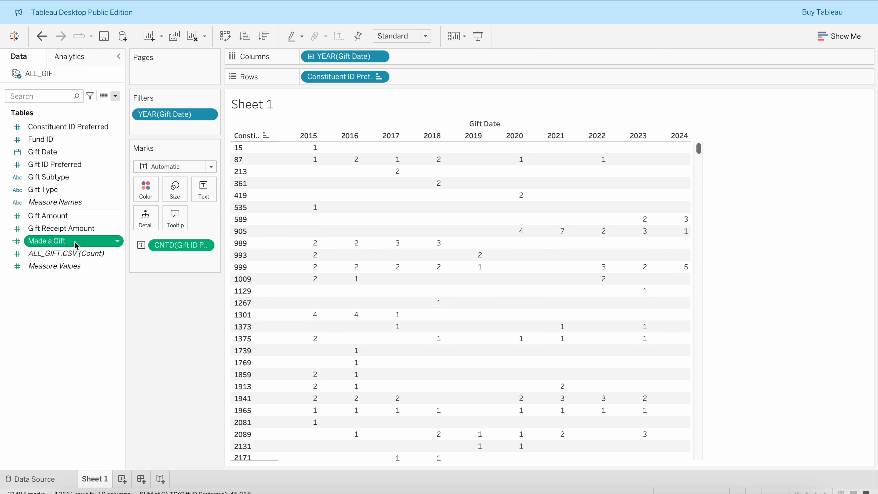
Step: Replace the distinct count of Gift ID Preferred in the table with the Made a Gift field
drag(52, 241, 167, 244)
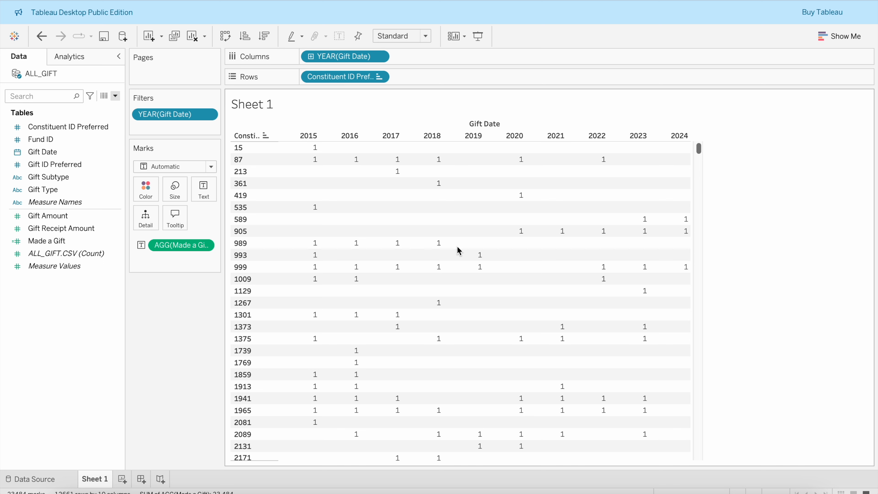
mouse_move(442, 246)
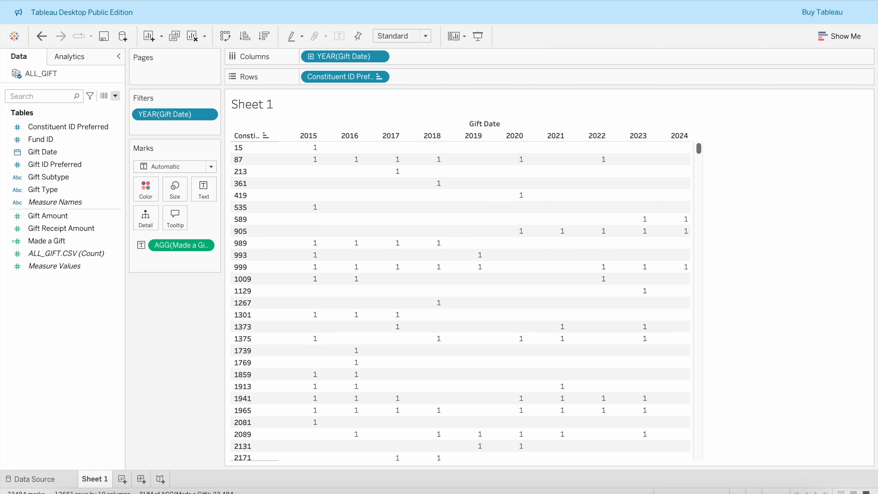
Step: Add row grand totals to the table and widen its columns slightly
click(313, 1)
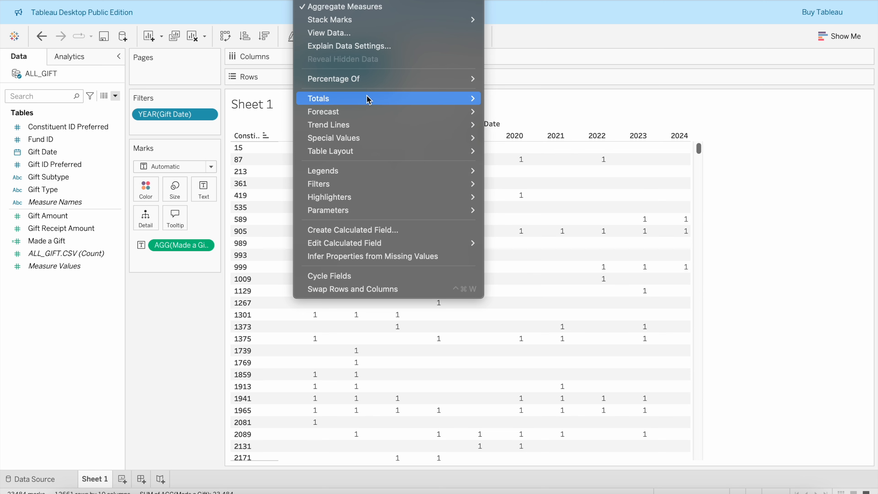
mouse_move(367, 100)
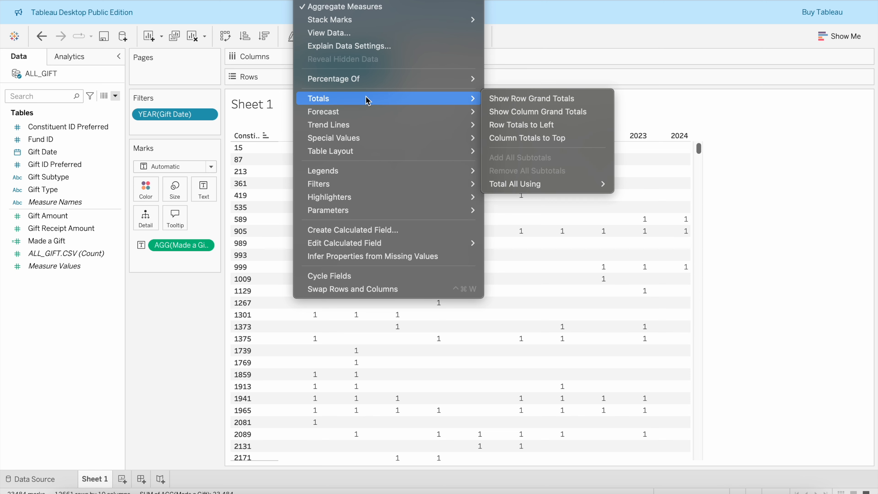
click(523, 102)
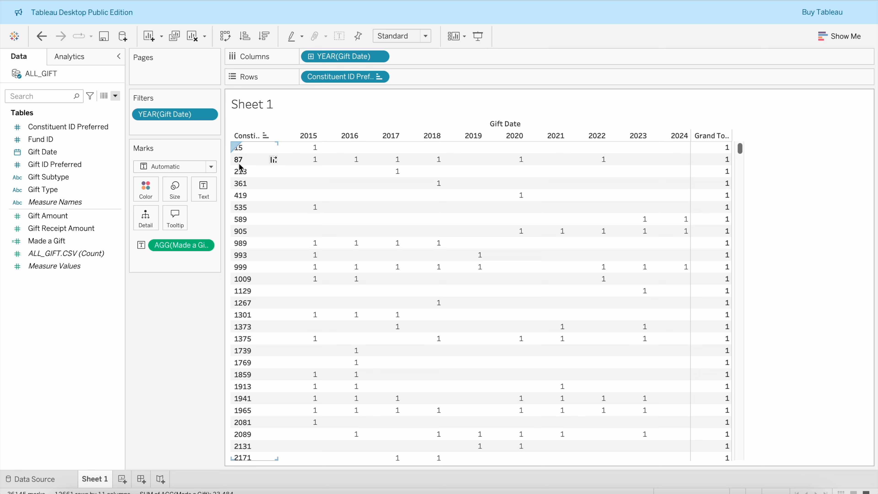
mouse_move(313, 161)
drag(729, 158, 763, 165)
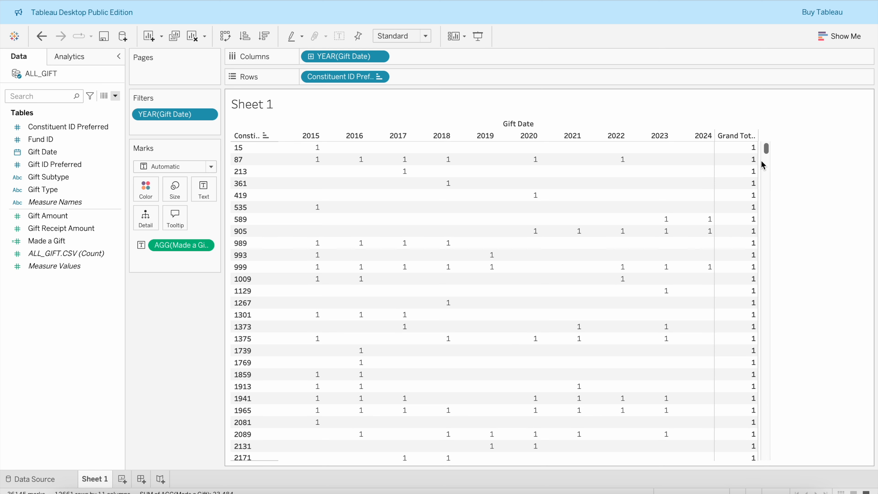
Step: Set the grand totals of the Made a Gift measure to be calculated using Sum
mouse_move(751, 147)
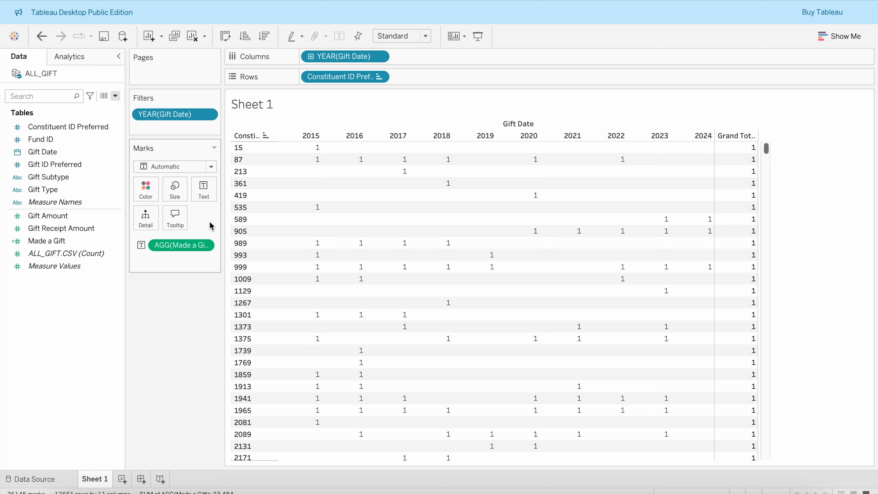
click(204, 245)
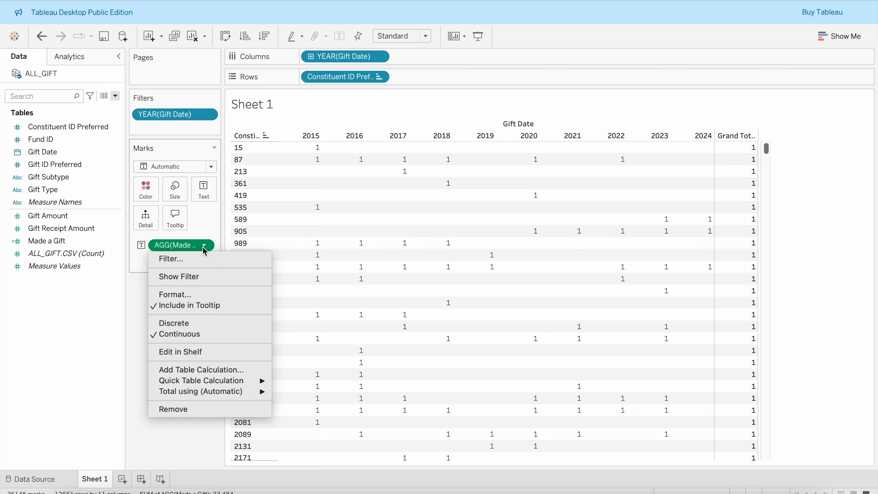
mouse_move(212, 391)
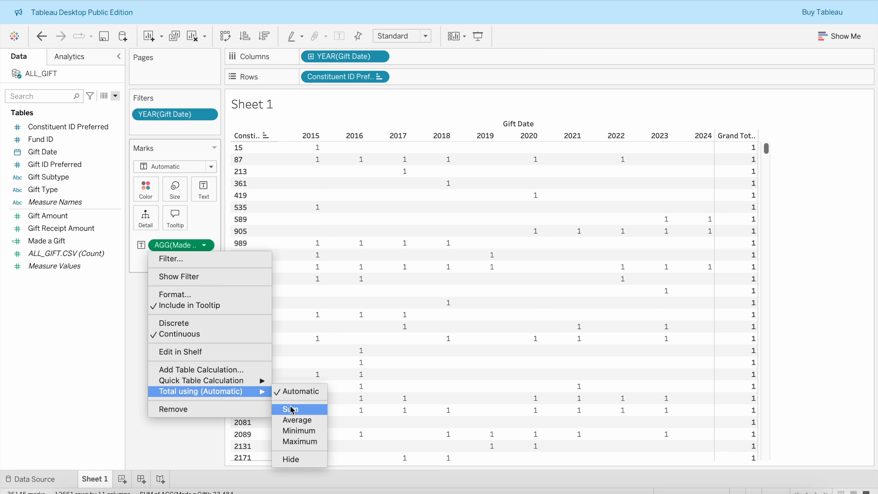
click(292, 409)
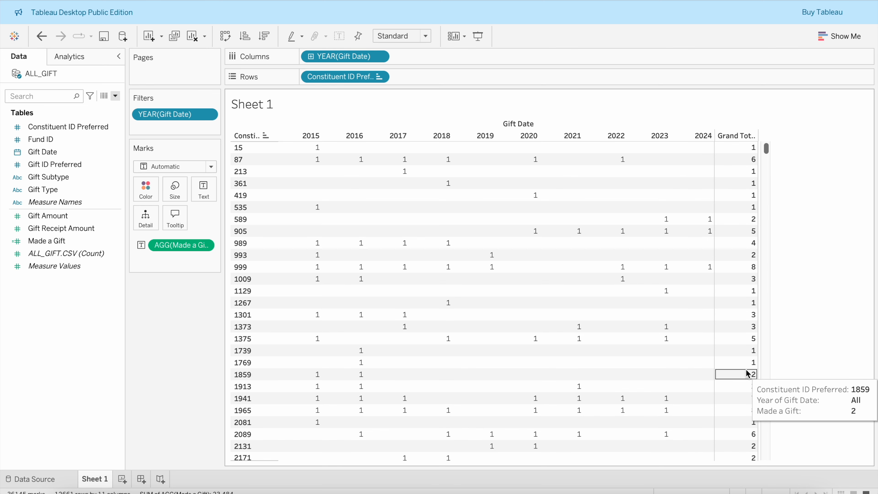
Step: Examine the grand total of giving years for constituents further down the table
scroll(746, 336, down, 7)
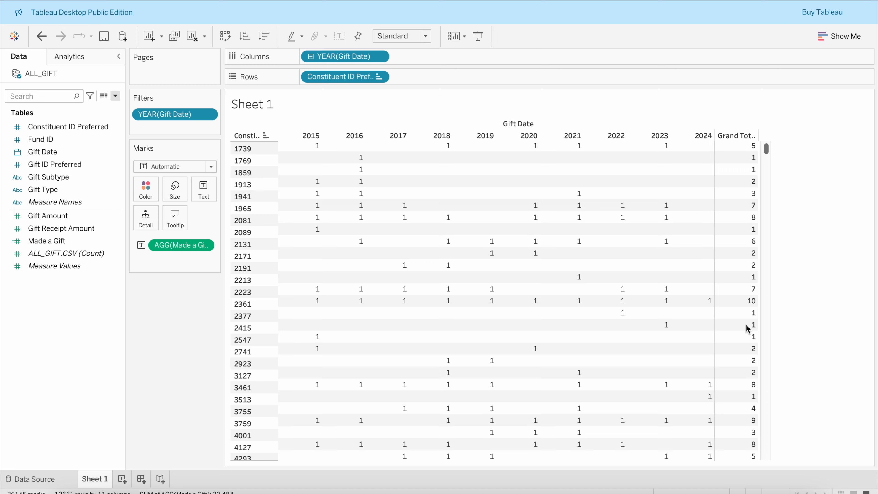
scroll(747, 328, up, 7)
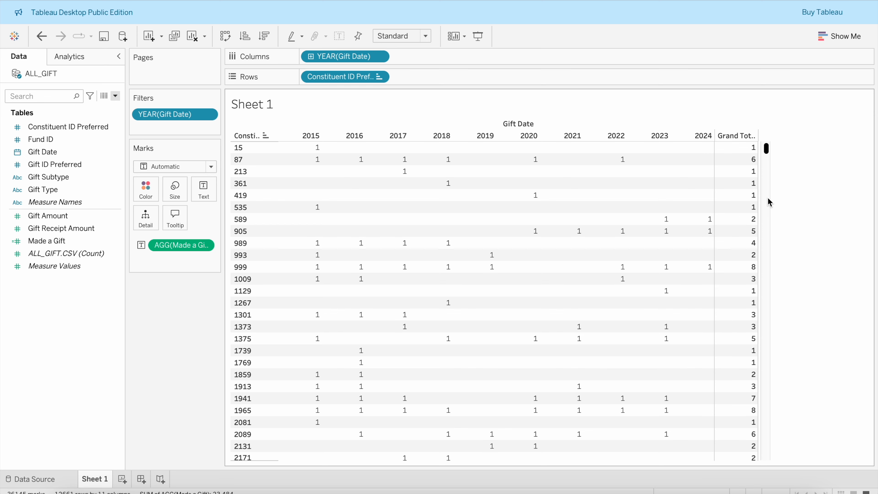
scroll(743, 220, down, 1)
scroll(743, 221, down, 3)
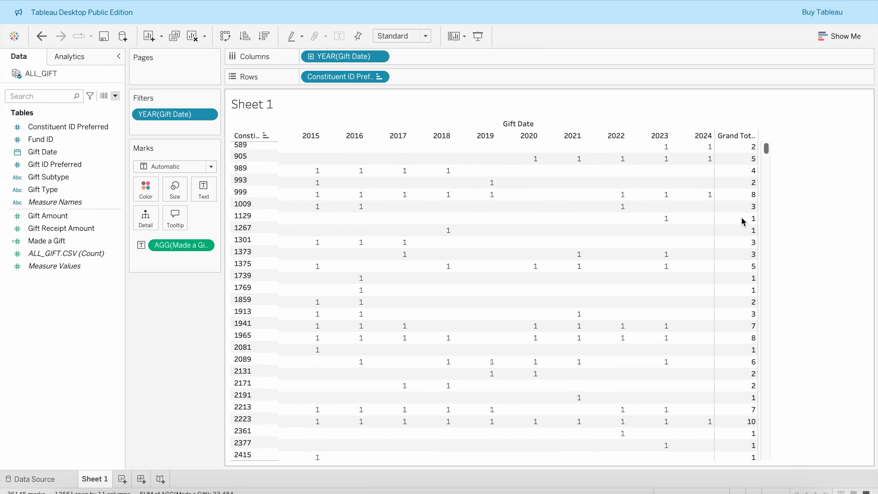
scroll(743, 222, down, 3)
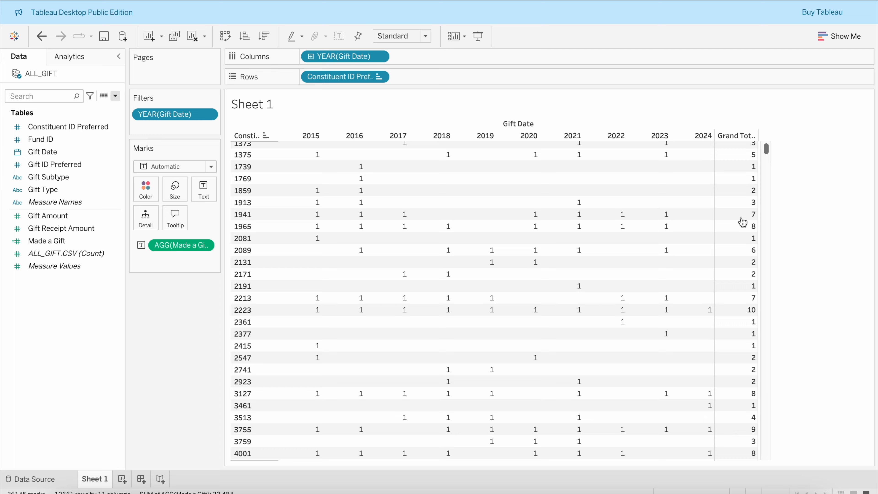
scroll(742, 221, down, 1)
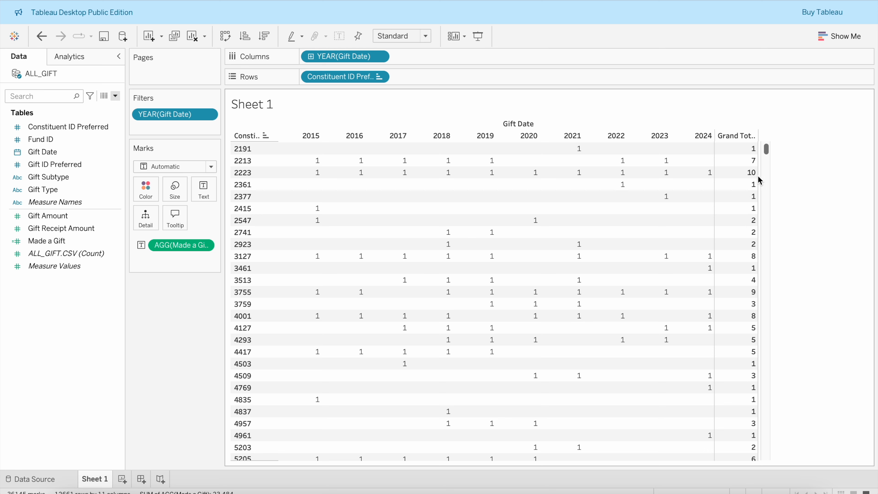
mouse_move(758, 180)
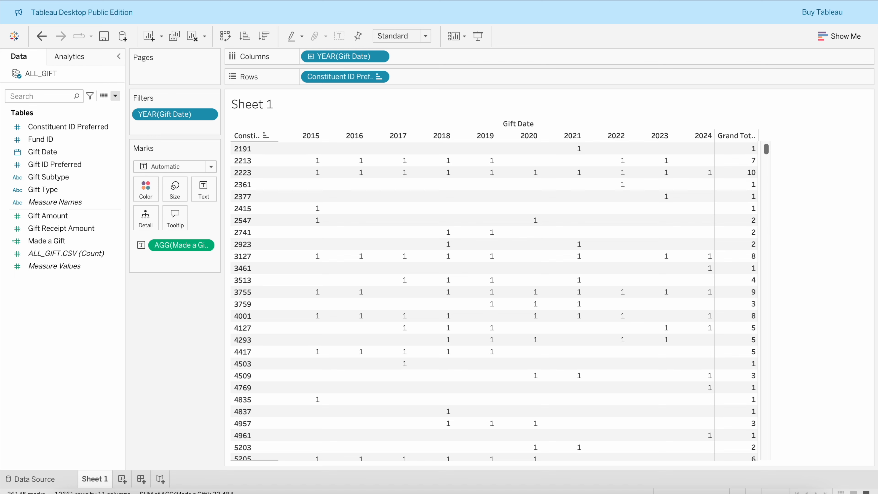
click(179, 0)
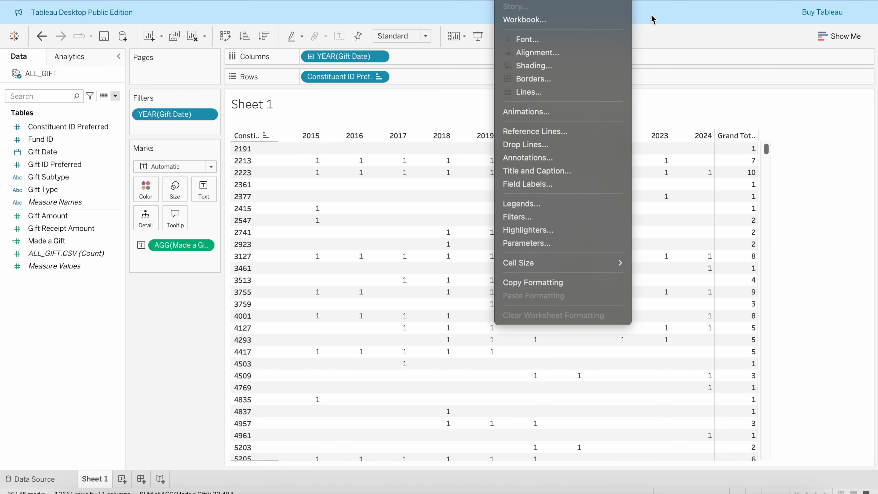
click(831, 228)
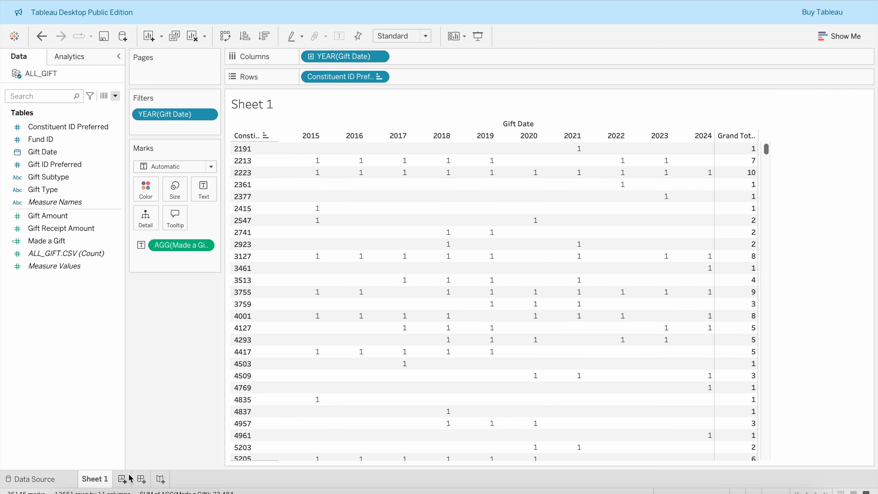
Step: Create a new worksheet and list Constituent ID Preferred as its rows
click(122, 479)
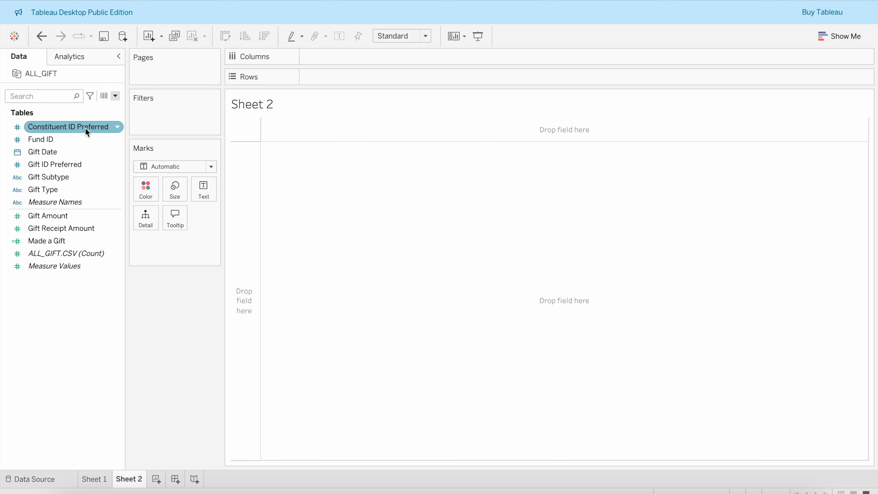
drag(92, 127, 309, 124)
mouse_move(301, 170)
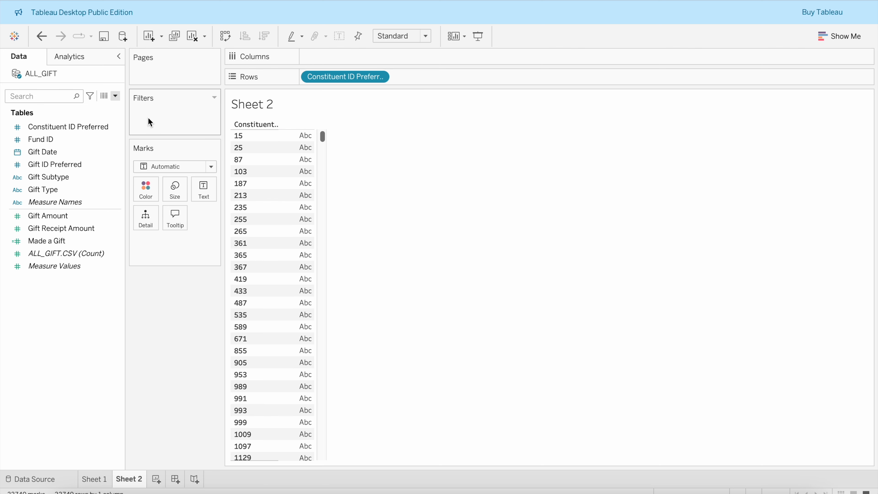
Step: Create a calculated field named Count of Years Given per Donor
click(118, 96)
click(110, 105)
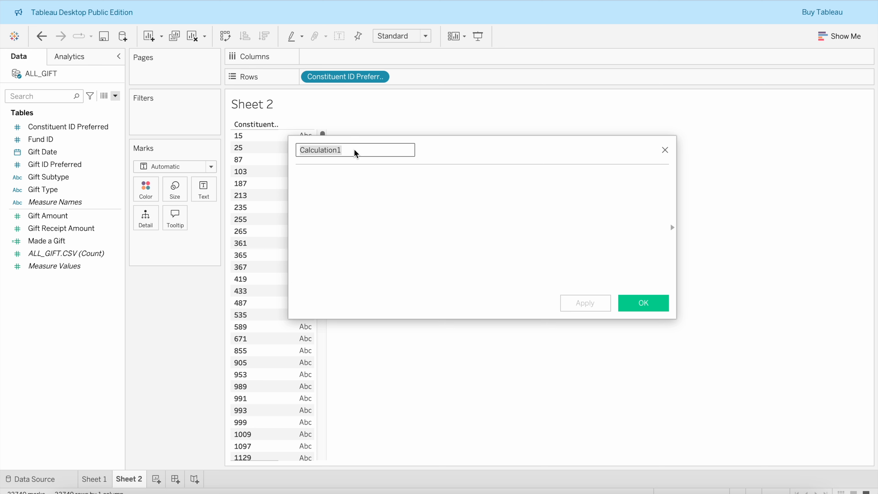
drag(355, 153, 289, 148)
text(Count of )
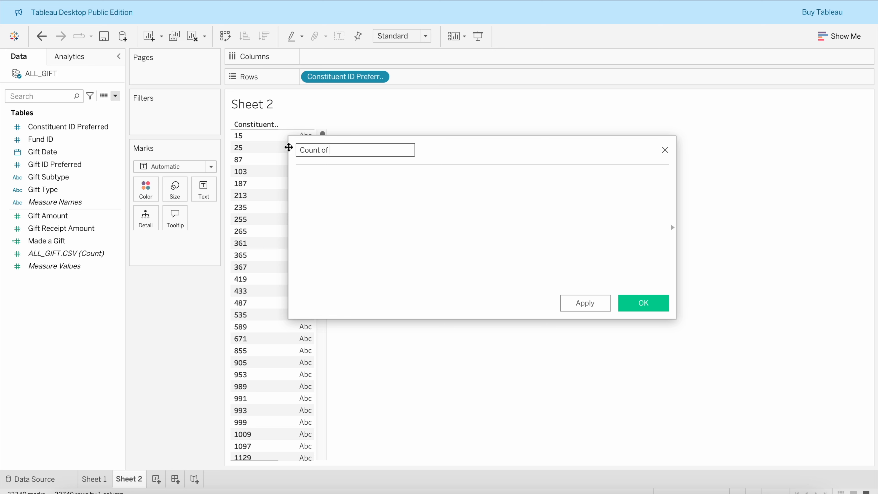
text(Years Given per Donor)
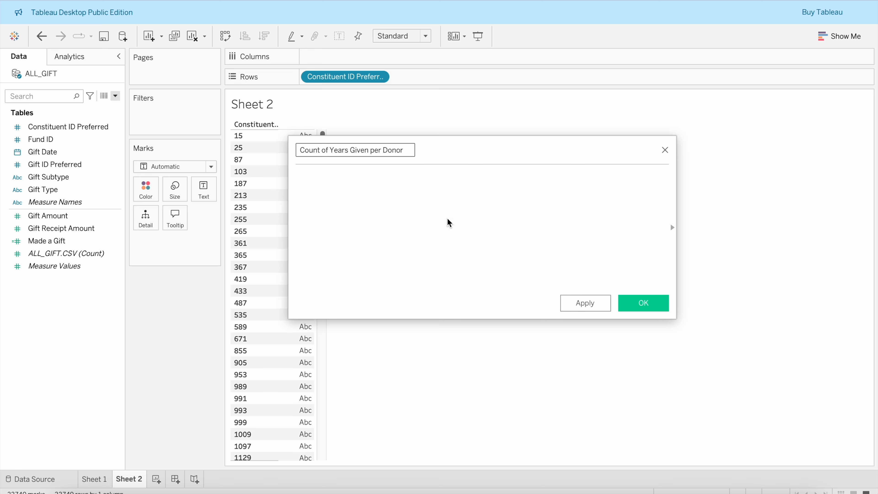
Step: Begin the formula with { FIXED [Constituent ID Preferred]: to fix the calculation per constituent
click(400, 183)
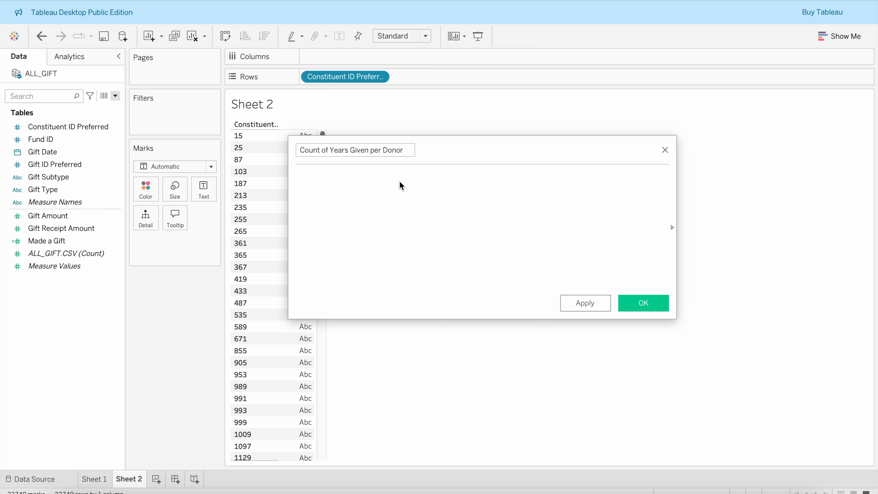
click(375, 189)
text(FIX)
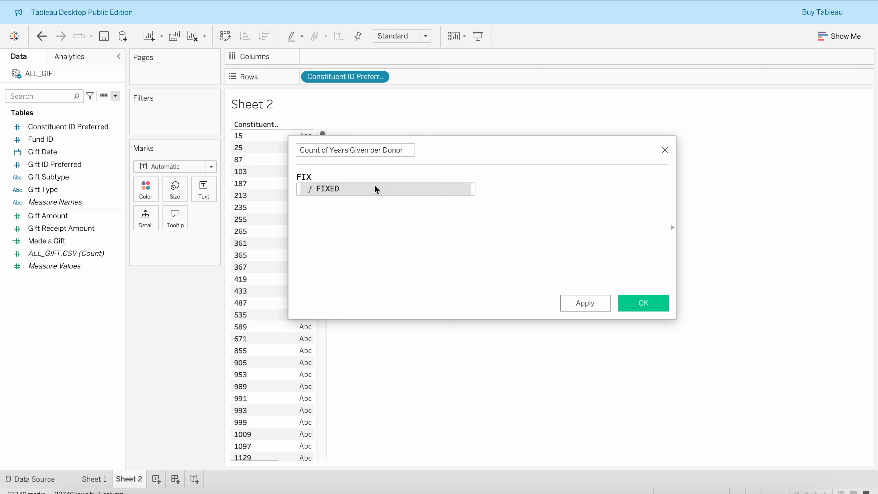
double_click(375, 188)
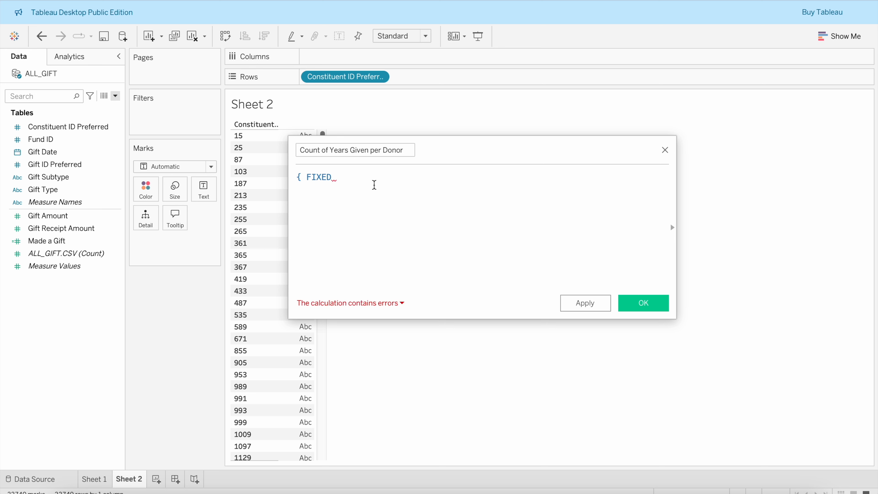
text(Con)
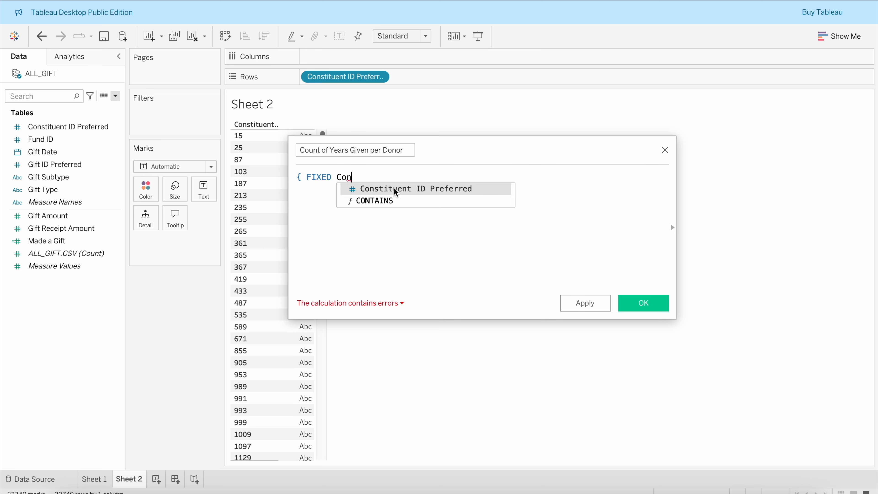
double_click(396, 188)
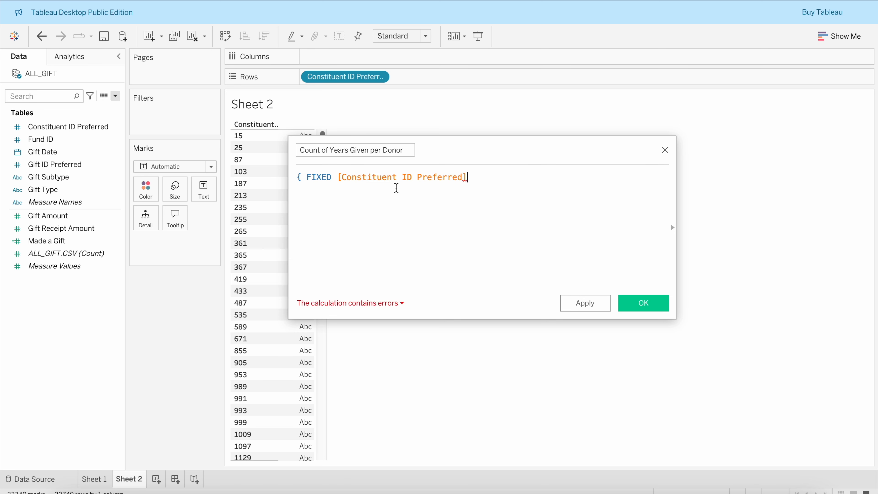
text(:)
Step: Show the function reference beside the formula, reposition the editor so it fits on screen, and examine the FIXED syntax and listed functions
click(672, 227)
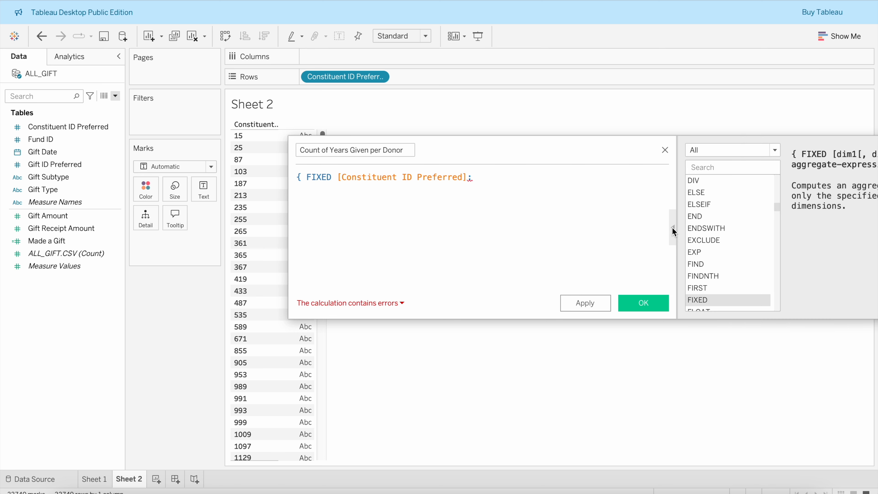
drag(623, 147, 466, 165)
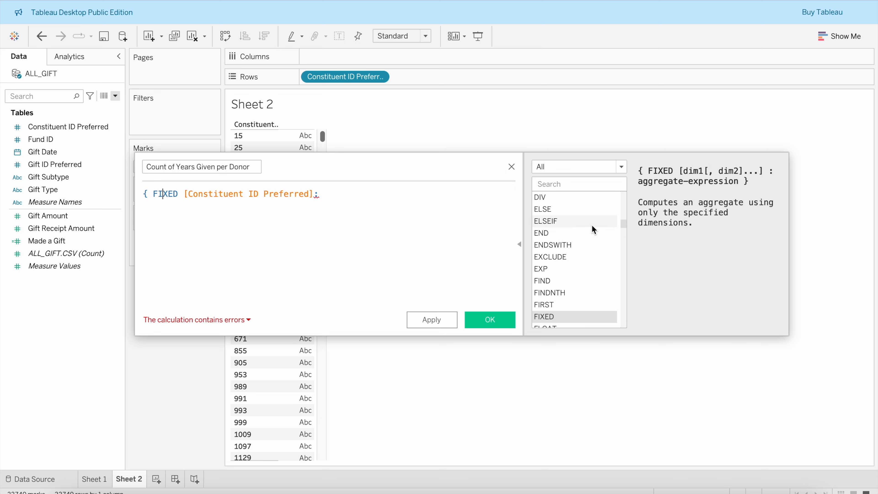
scroll(594, 240, down, 1)
scroll(594, 239, down, 7)
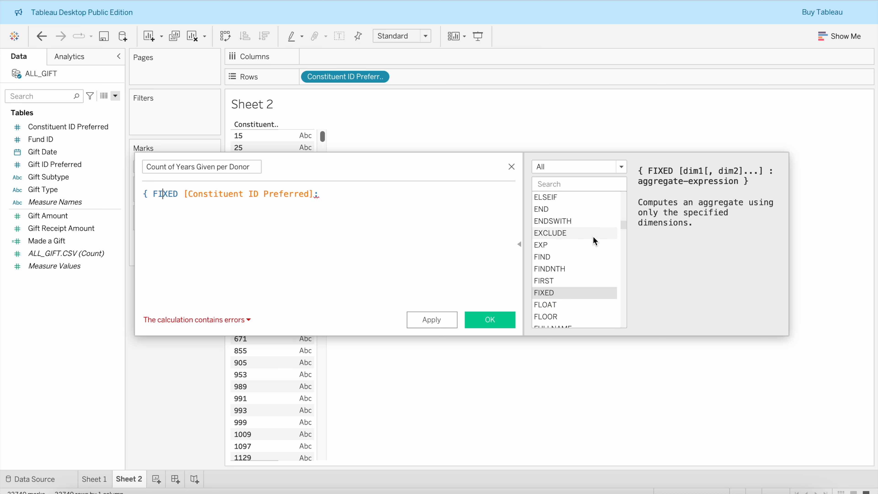
scroll(594, 241, down, 6)
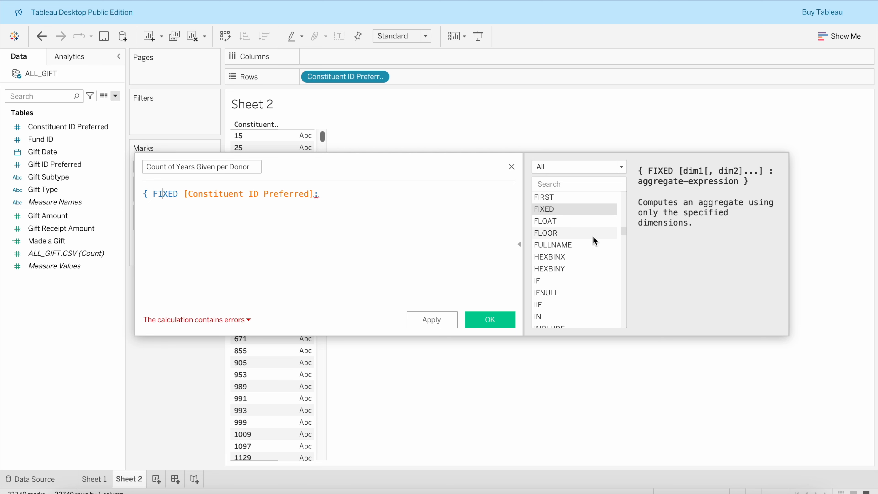
scroll(594, 240, down, 6)
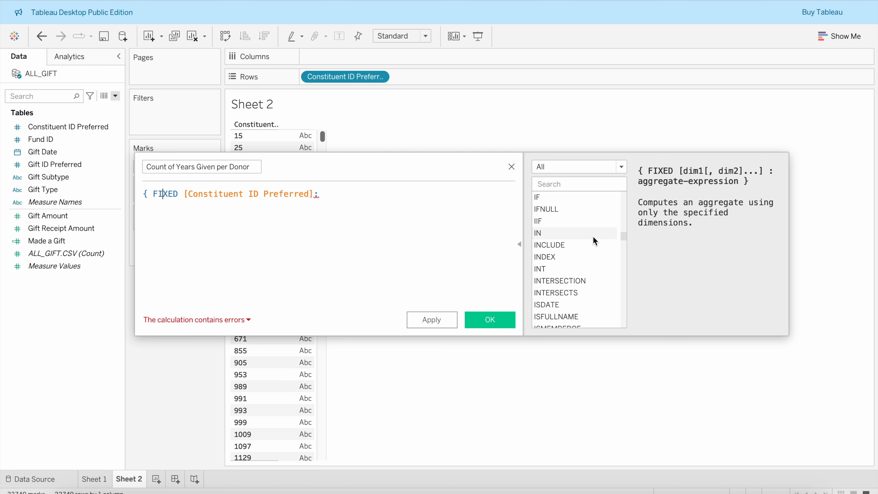
scroll(594, 240, up, 15)
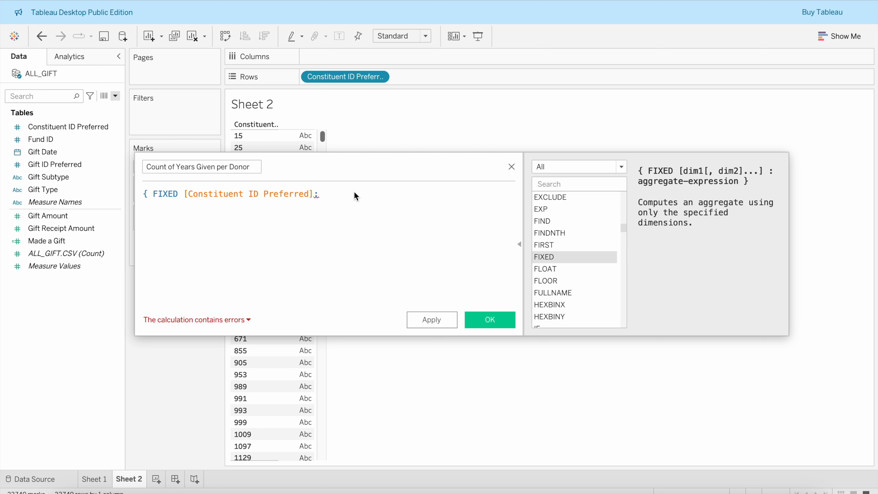
Step: Add COUNTD(YEAR([Gift Date])) as the aggregate expression after the colon in the FIXED formula
text(Co)
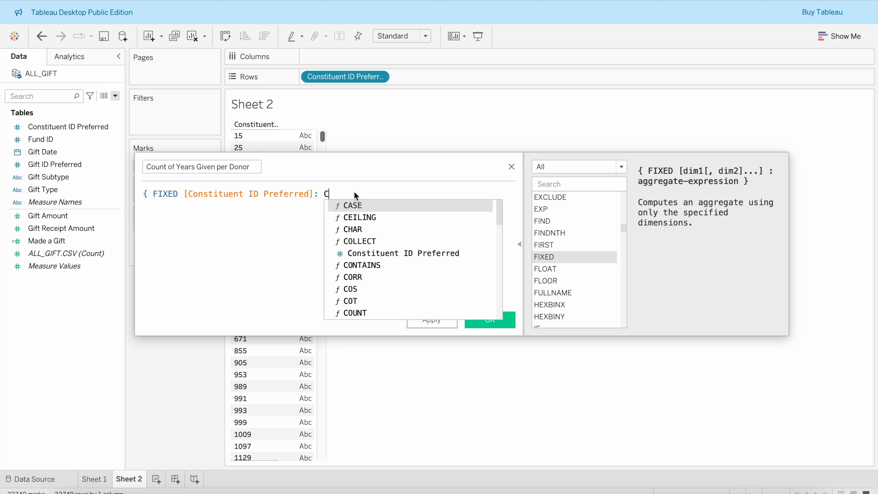
text(un)
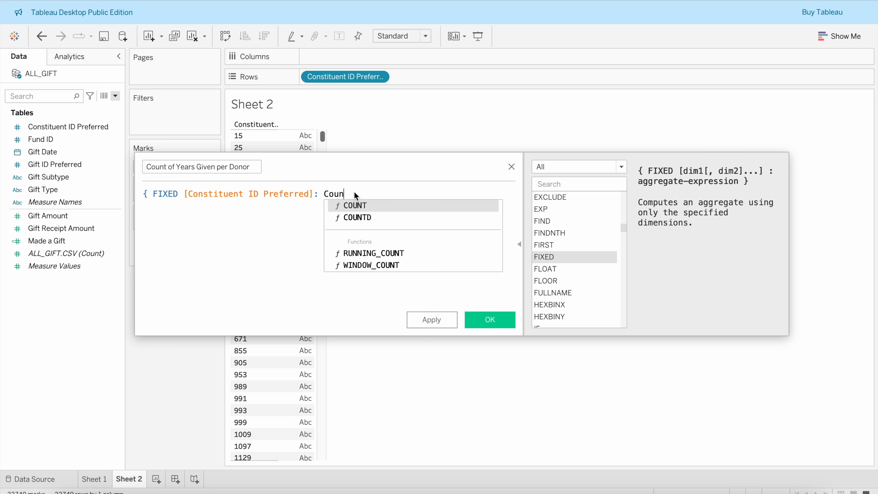
click(362, 211)
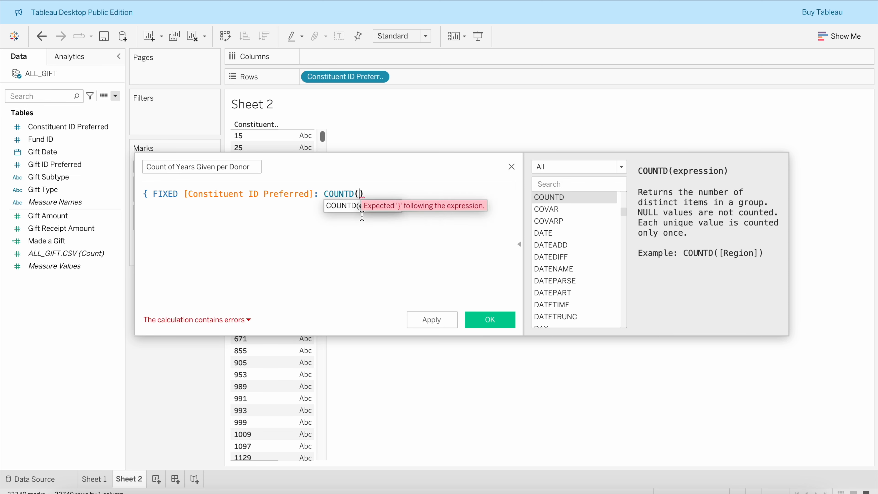
text(YE)
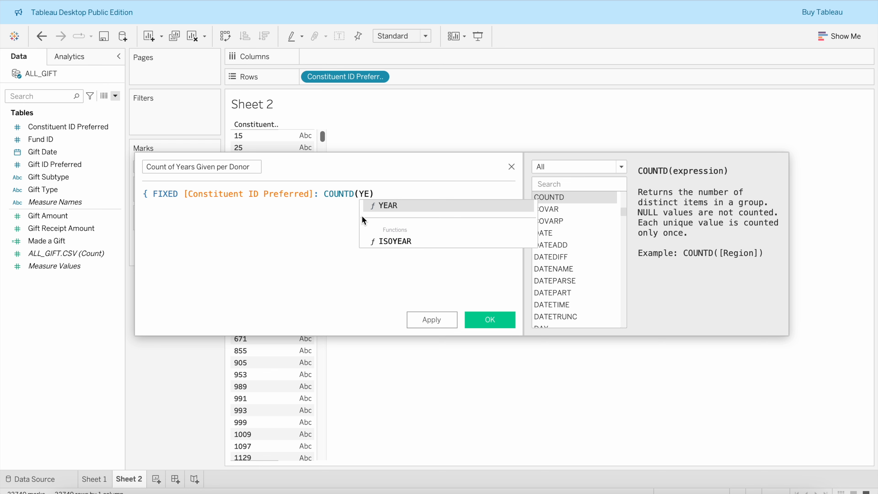
key(Return)
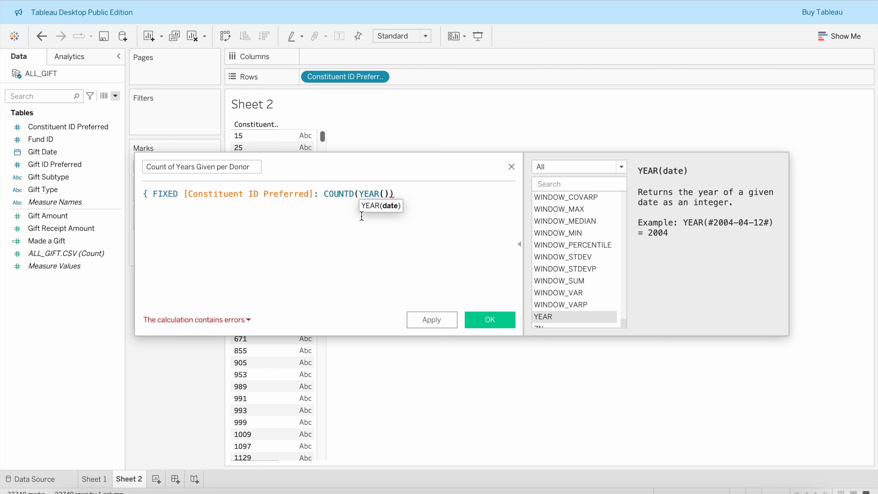
text([G)
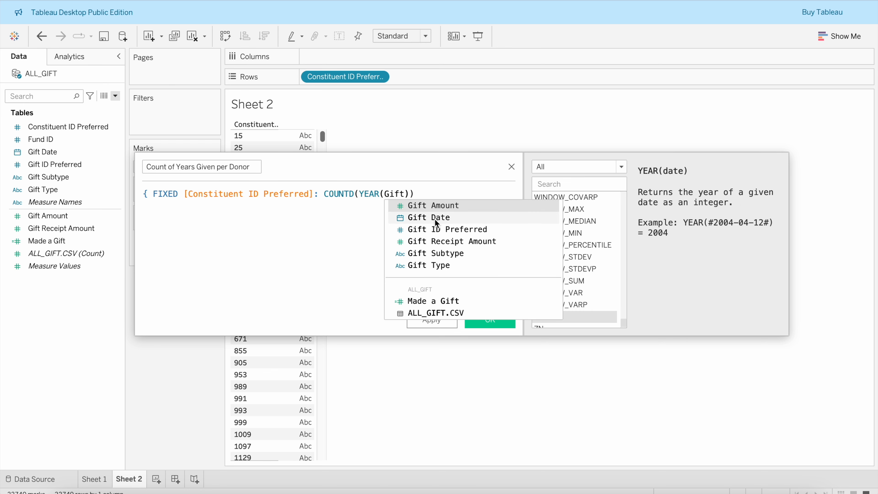
click(434, 218)
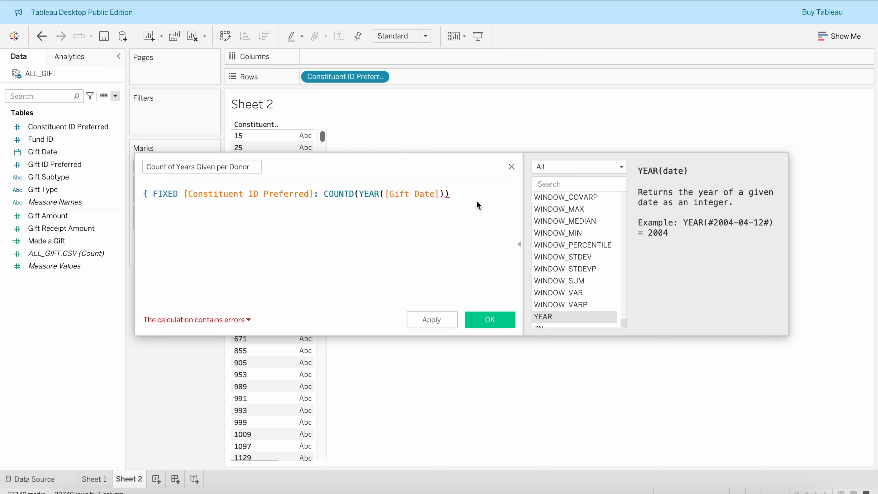
Step: Close the FIXED formula with a final curly brace and save the calculated field
mouse_move(448, 197)
text(})
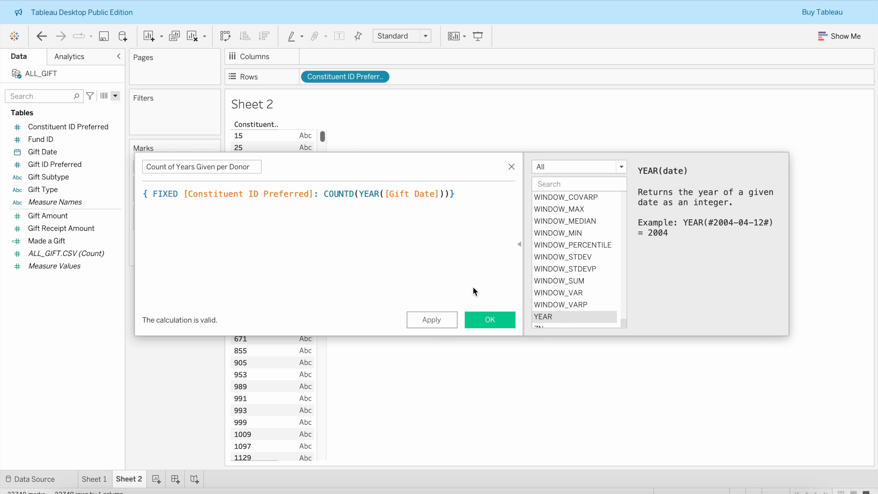
click(488, 321)
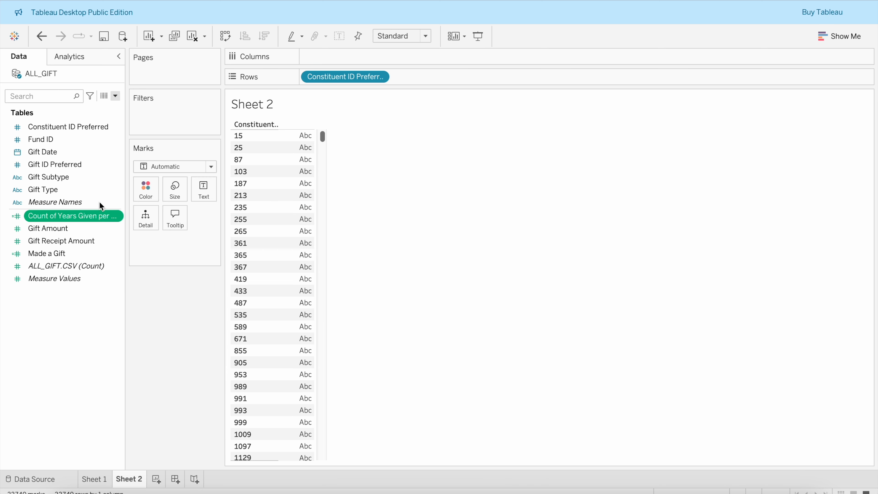
Step: Add Count of Years Given per Donor to Rows after Constituent ID Preferred and inspect the charted values per constituent
click(49, 215)
mouse_move(49, 218)
mouse_down()
mouse_move(175, 173)
mouse_move(406, 110)
mouse_move(414, 80)
mouse_up()
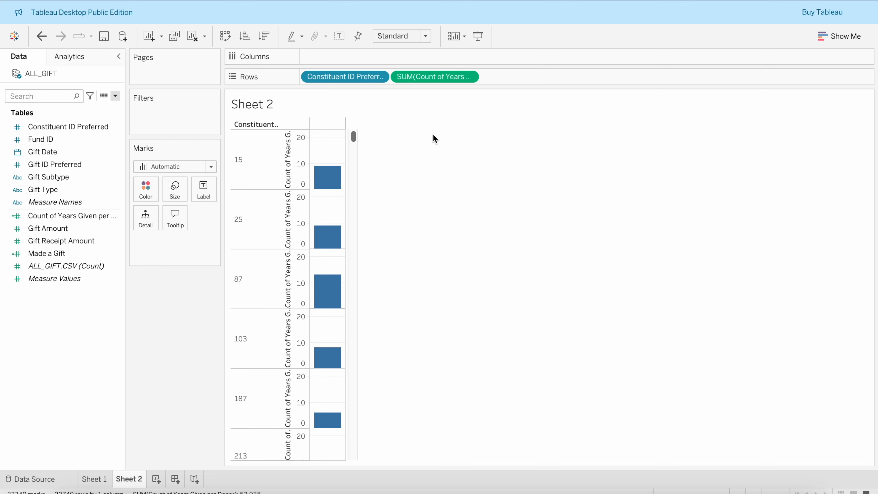
mouse_move(322, 239)
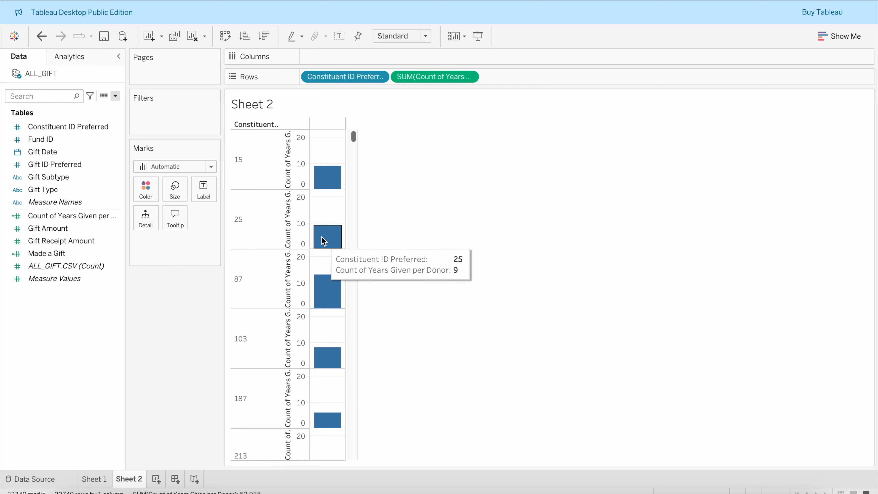
mouse_move(329, 182)
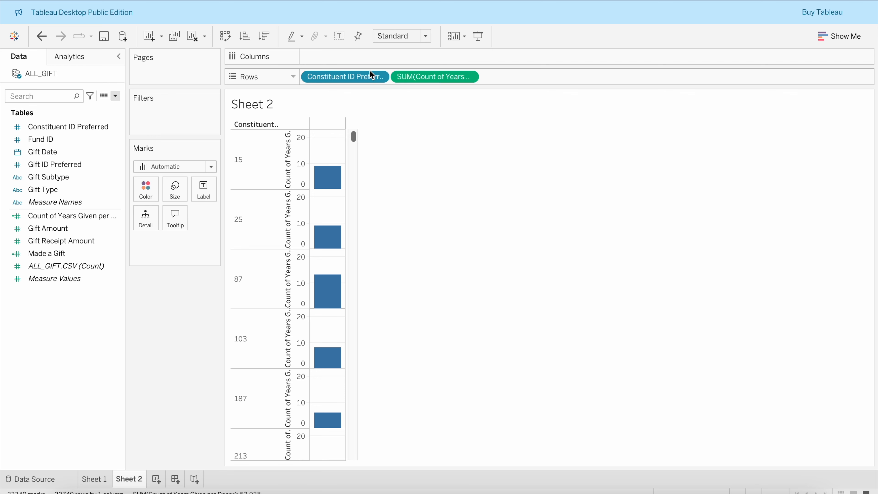
click(59, 127)
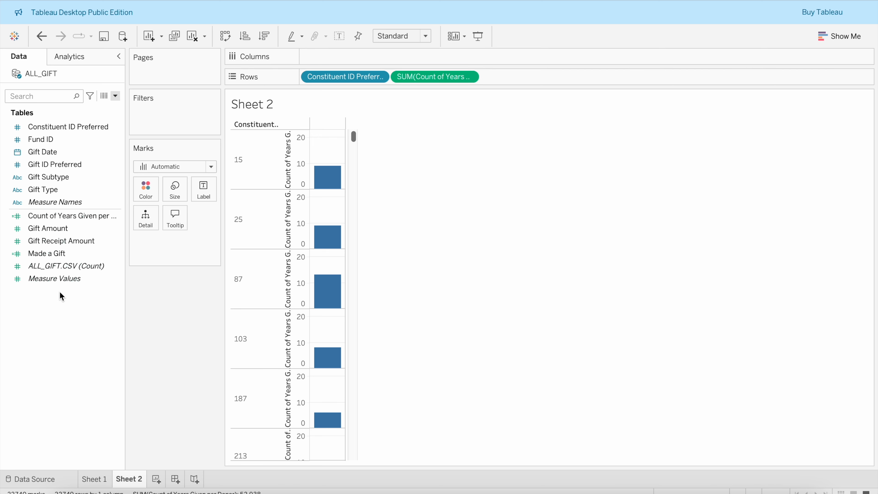
Step: Convert the summed Count of Years Given per Donor field on Rows to discrete
click(469, 77)
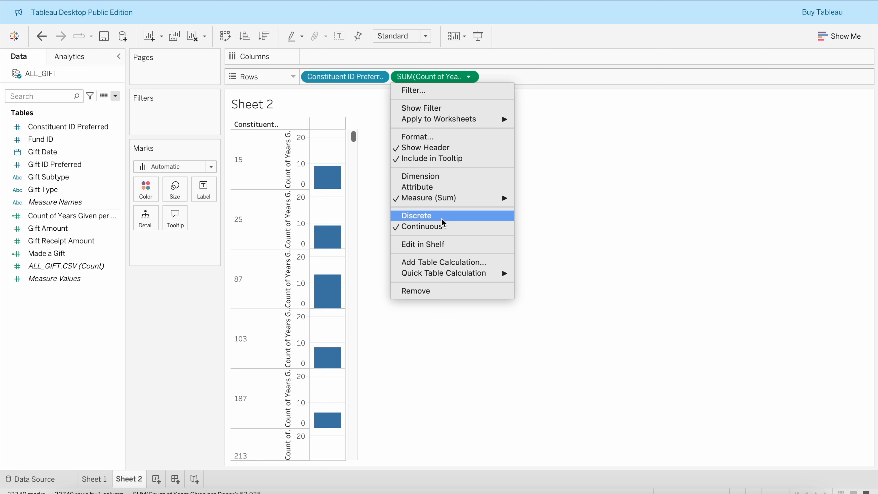
click(442, 219)
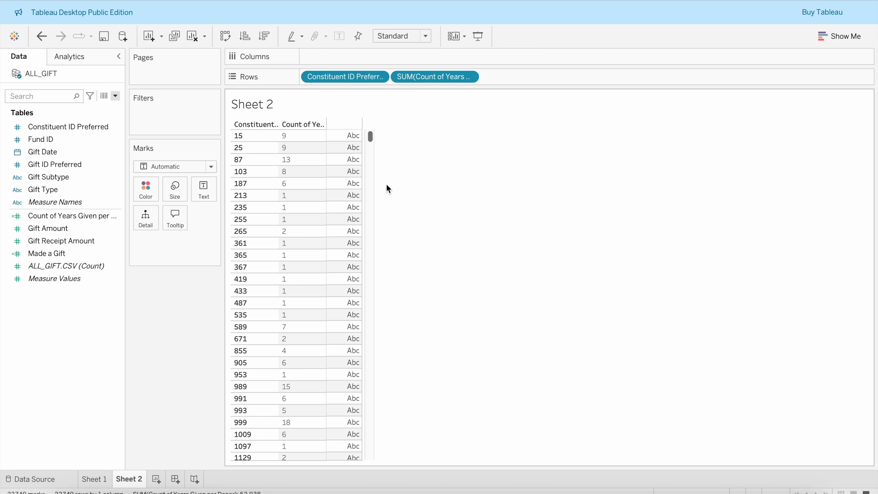
mouse_move(328, 136)
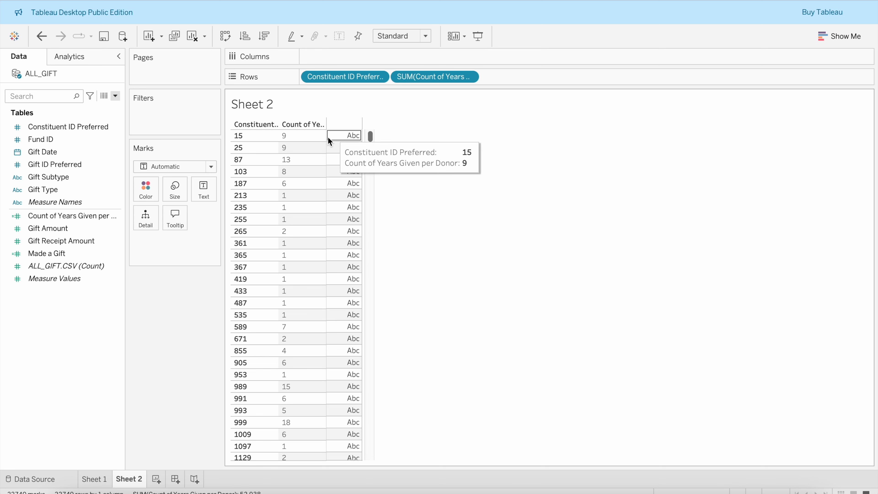
click(326, 125)
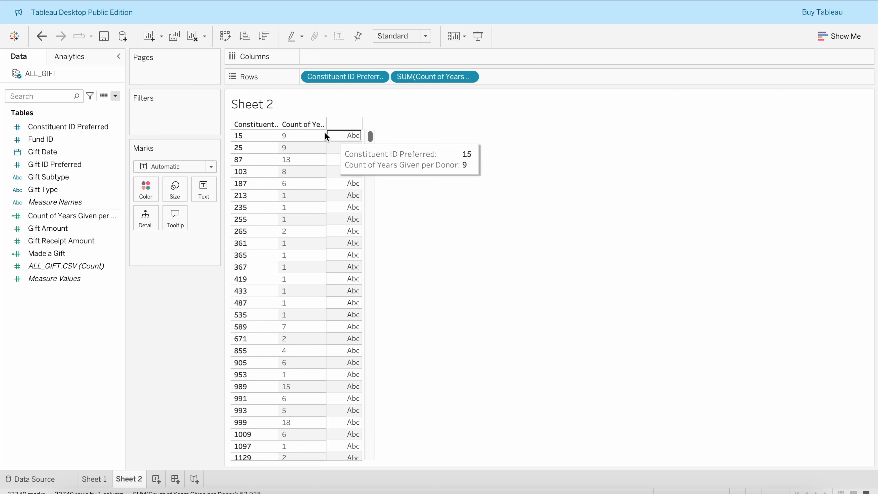
click(284, 125)
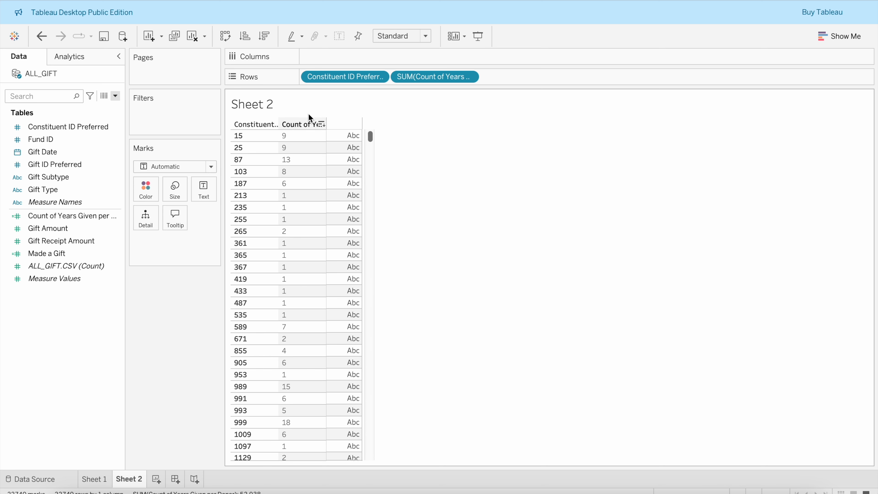
click(367, 121)
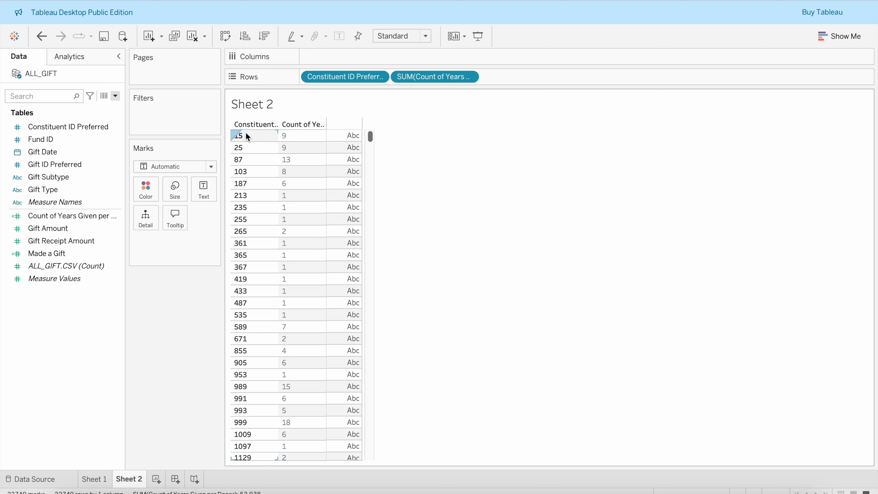
Step: Compare the first constituent's Grand Total on Sheet 1 with the same constituent's years-given count on Sheet 2
click(98, 480)
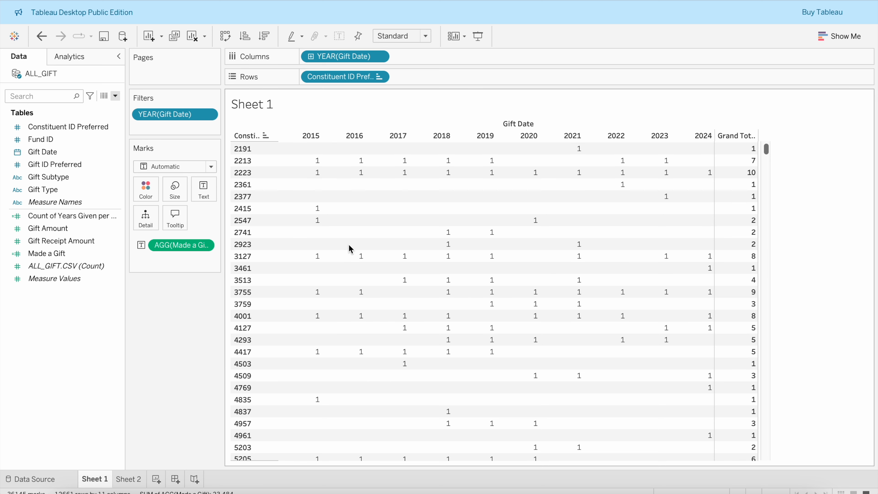
scroll(253, 238, up, 10)
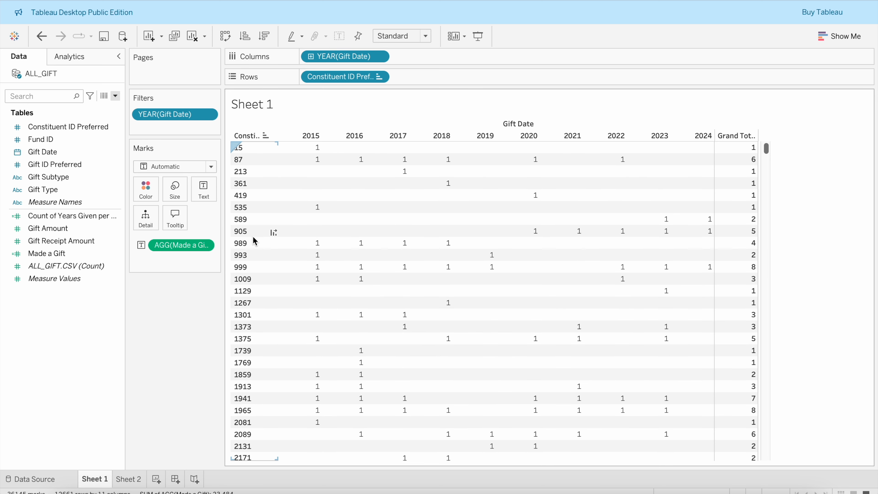
click(246, 148)
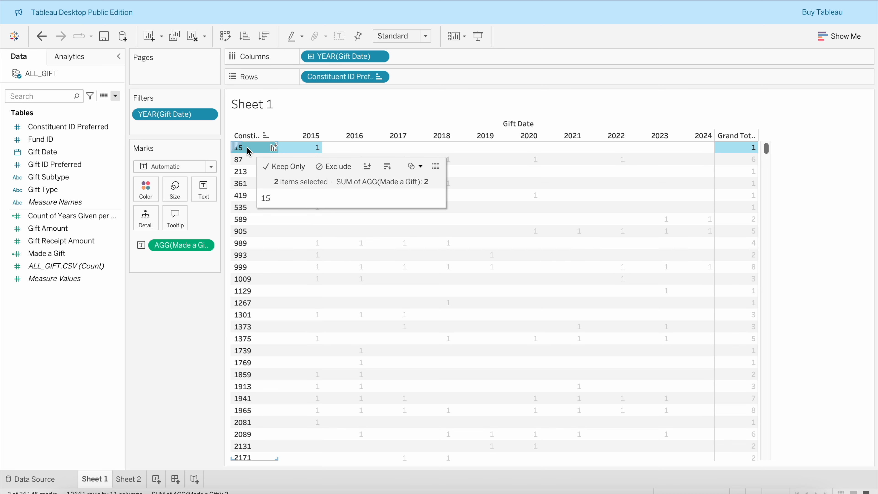
mouse_move(726, 148)
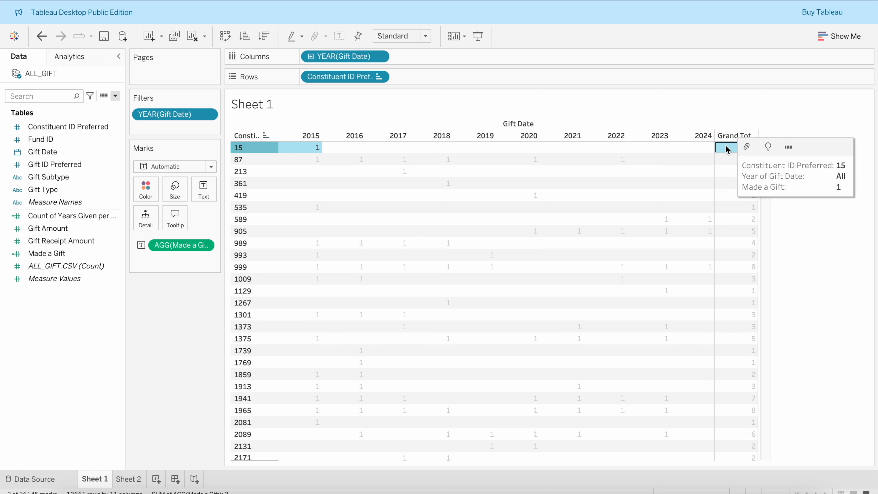
click(833, 289)
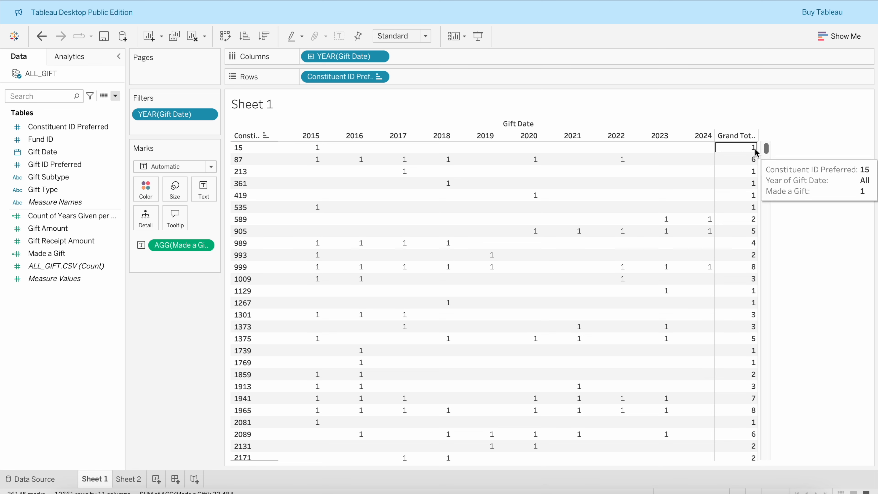
click(131, 477)
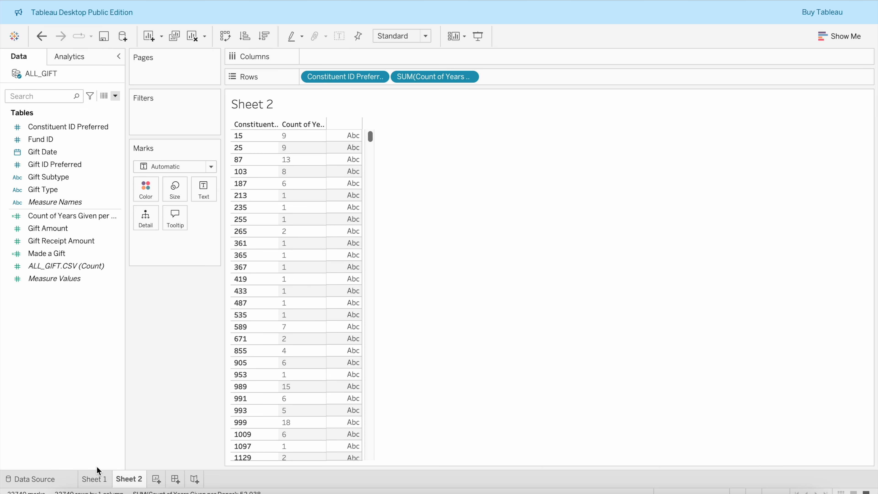
Step: Check Sheet 1 and Sheet 2 for differences in how they filter the Gift Date
click(94, 478)
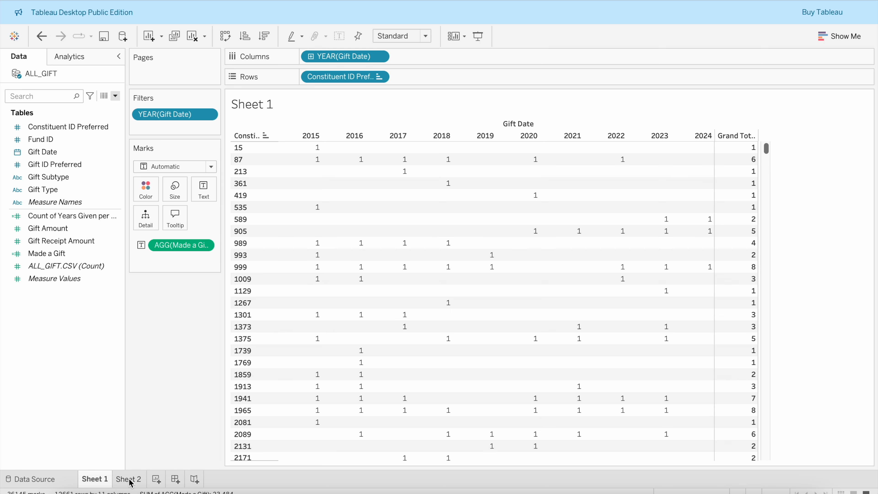
click(129, 480)
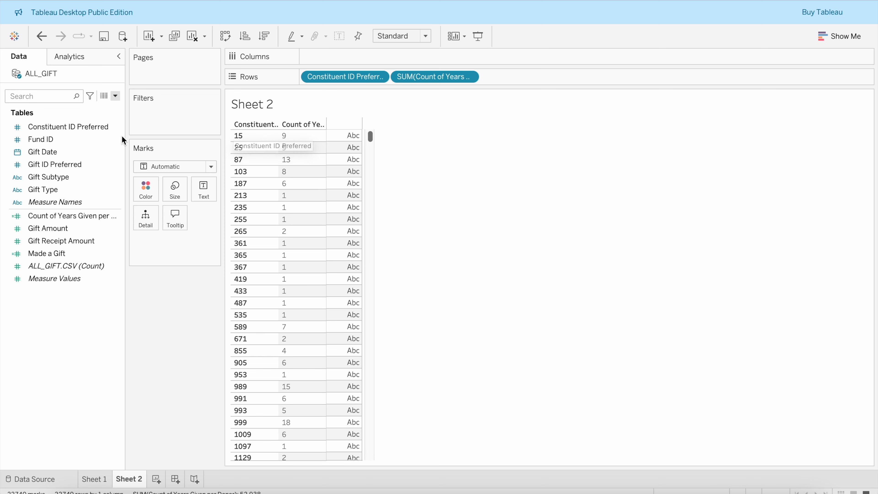
click(84, 151)
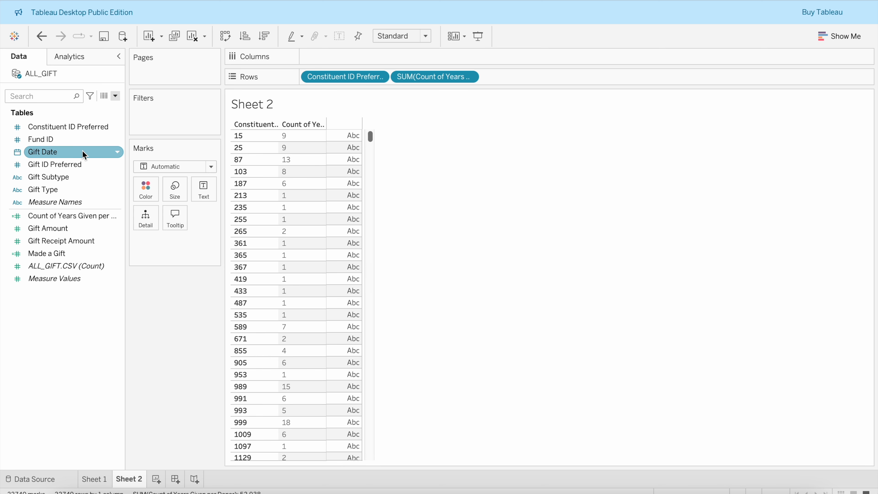
click(94, 479)
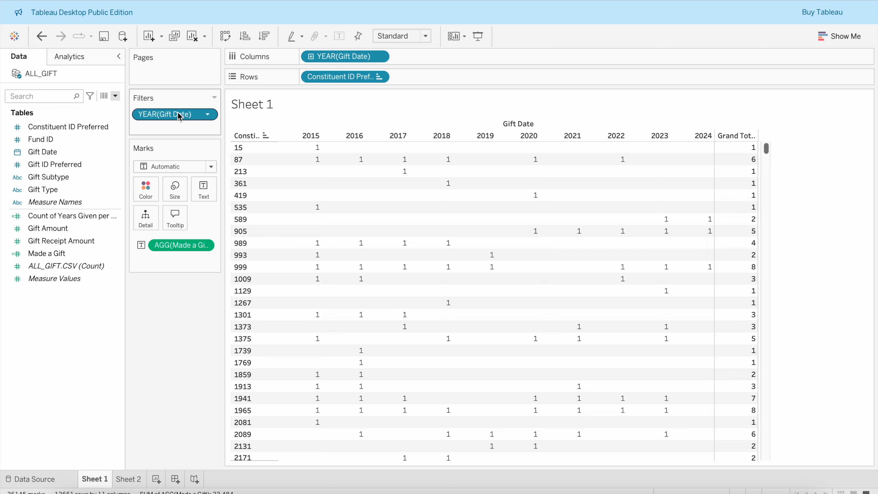
Step: Filter Sheet 2 by the years of Gift Date, keeping only 2015 through 2024
click(132, 480)
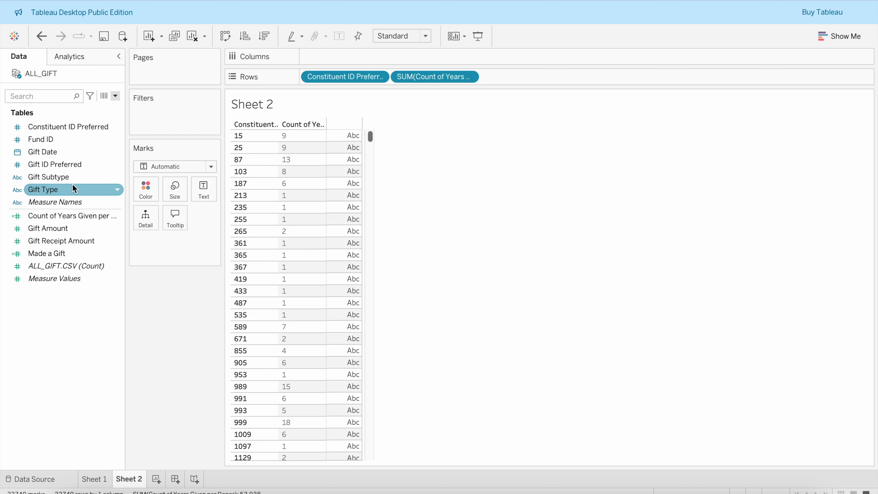
drag(49, 152, 172, 114)
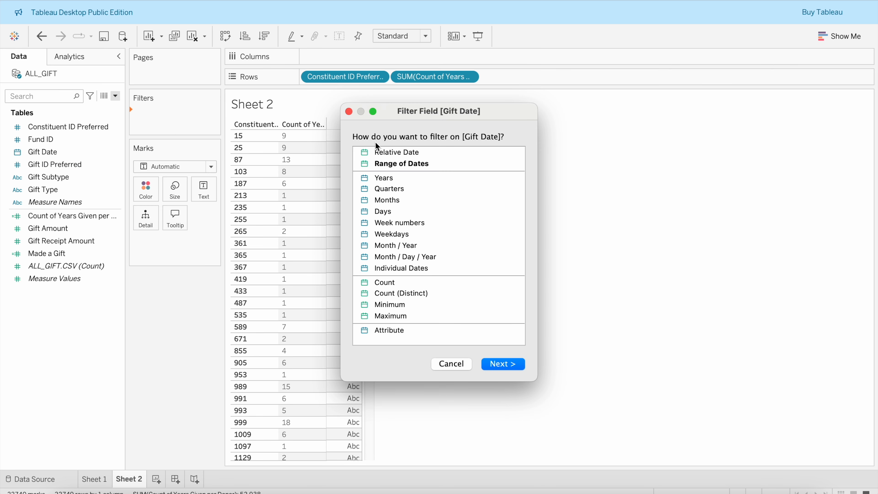
click(386, 179)
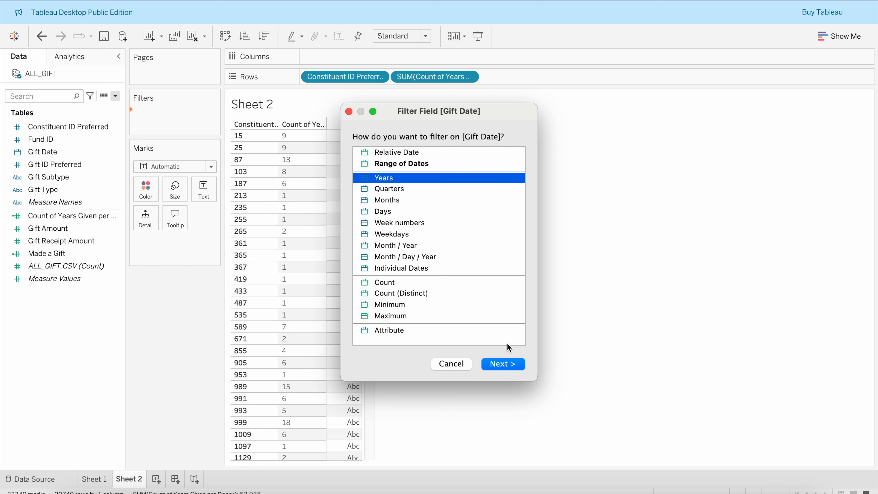
click(503, 364)
scroll(411, 201, down, 5)
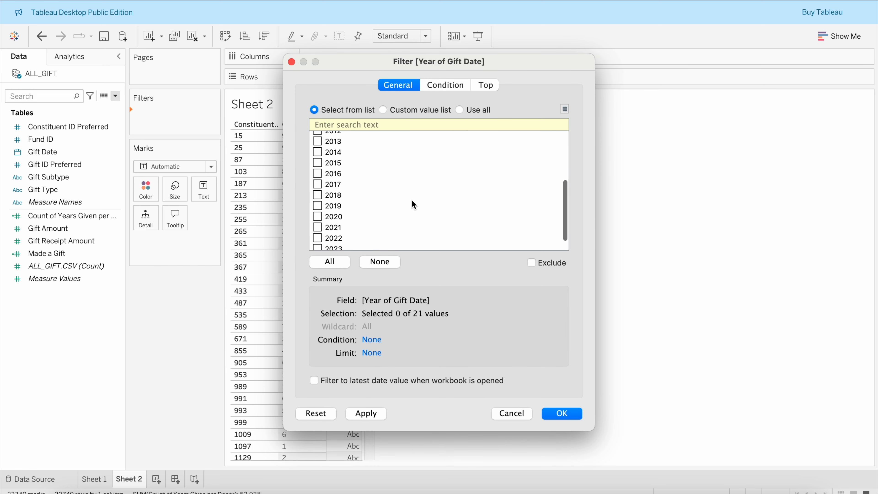
click(319, 242)
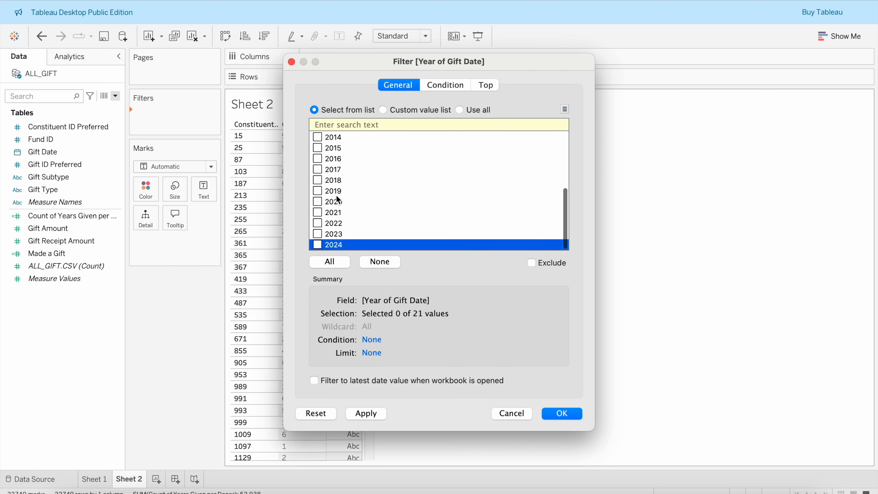
shift+click(336, 151)
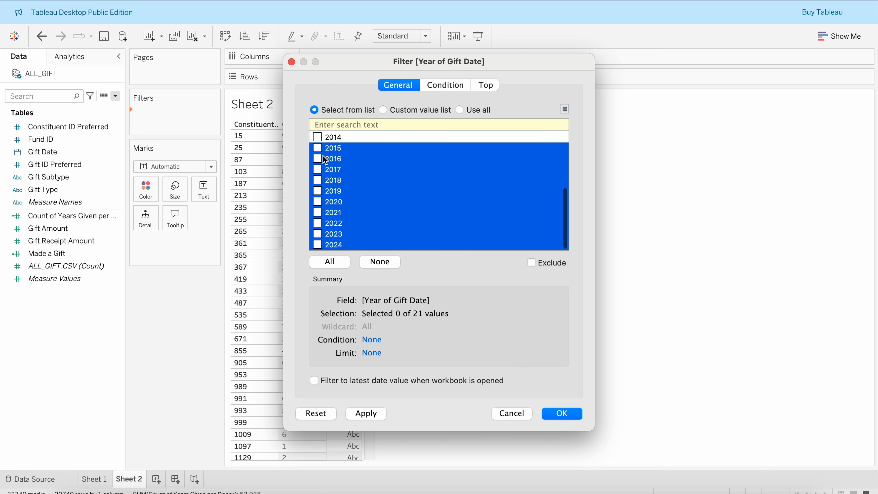
click(317, 148)
click(367, 413)
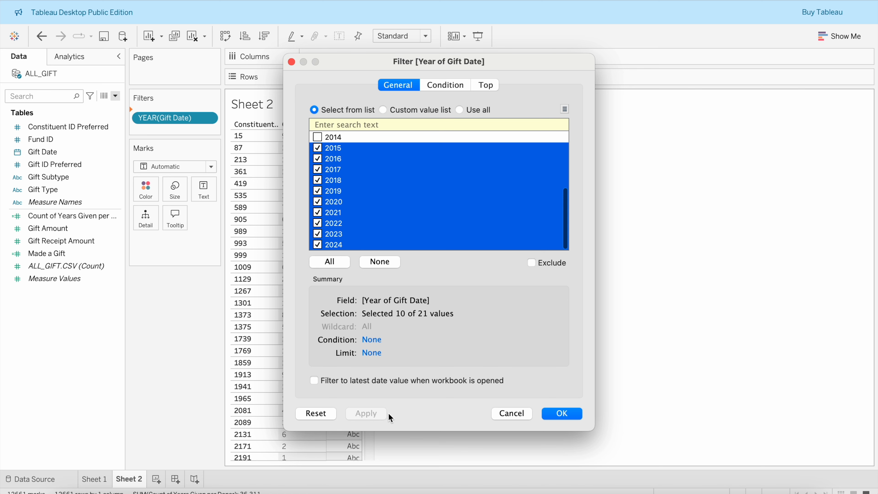
click(562, 413)
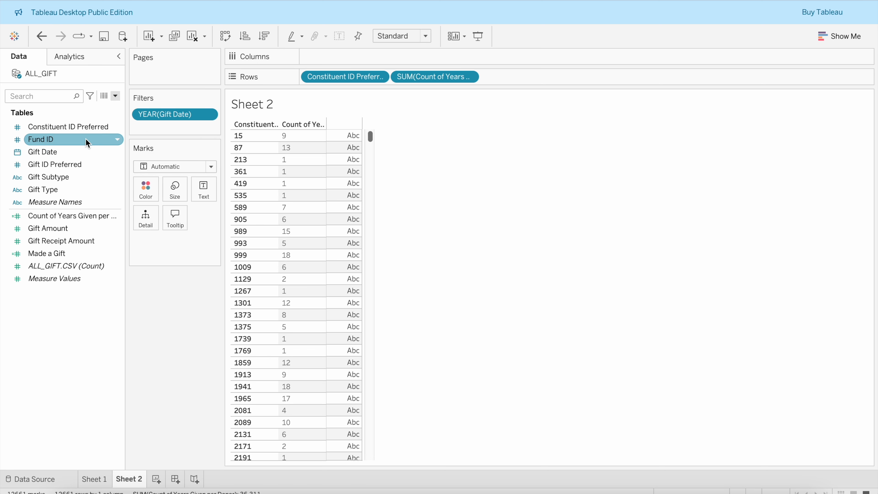
Step: Review the years selected in Sheet 2's Gift Date filter and leave the filter settings without changes
click(208, 116)
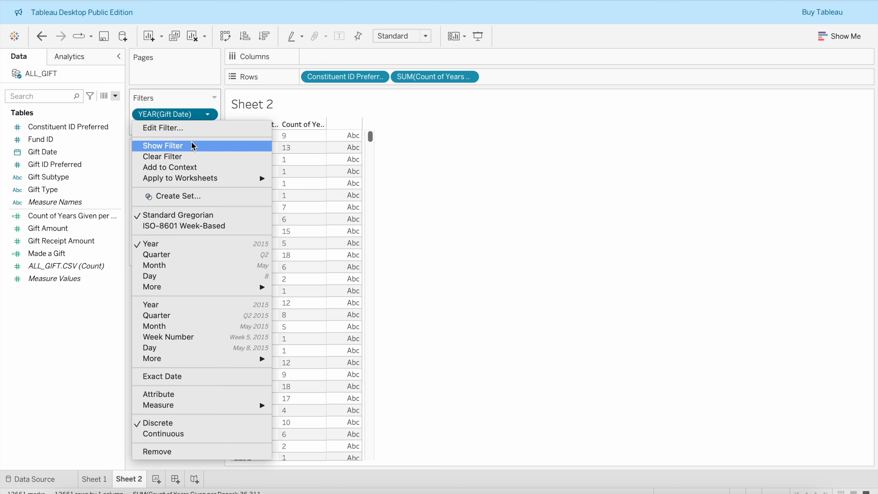
click(195, 128)
scroll(346, 187, down, 3)
scroll(383, 218, up, 2)
scroll(383, 218, down, 5)
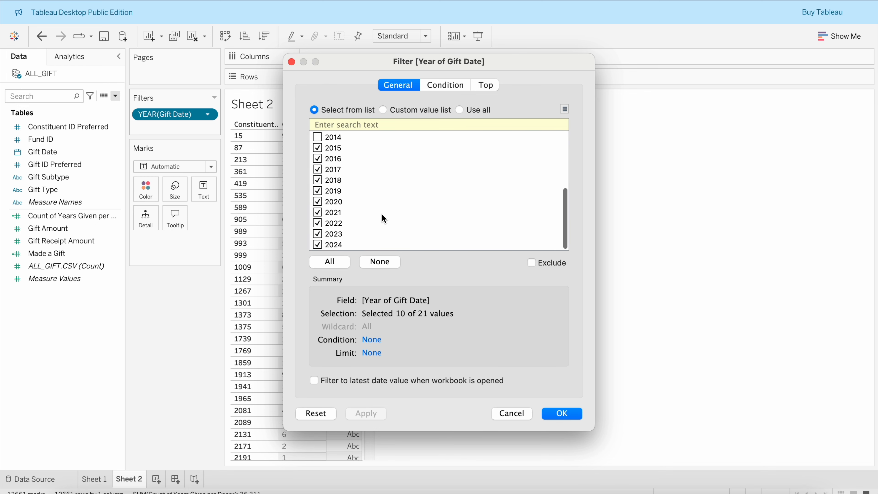
scroll(382, 217, up, 2)
click(510, 413)
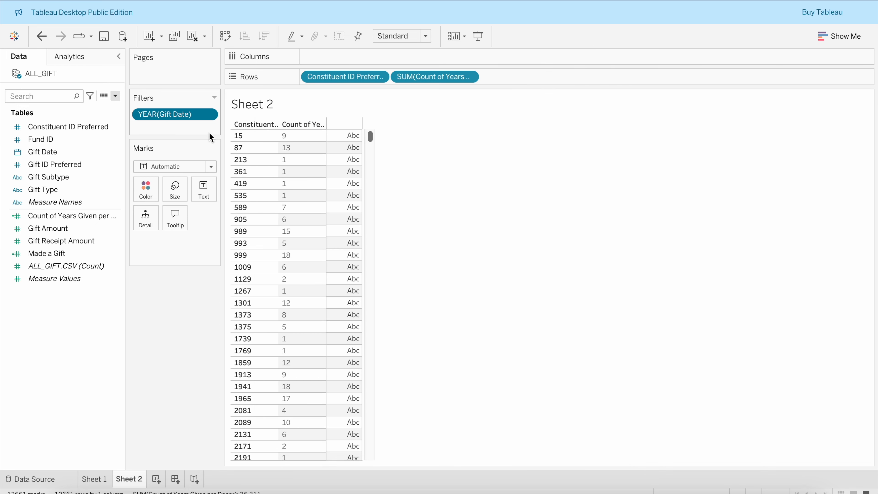
Step: Add the YEAR(Gift Date) filter on Sheet 2 to context
click(208, 115)
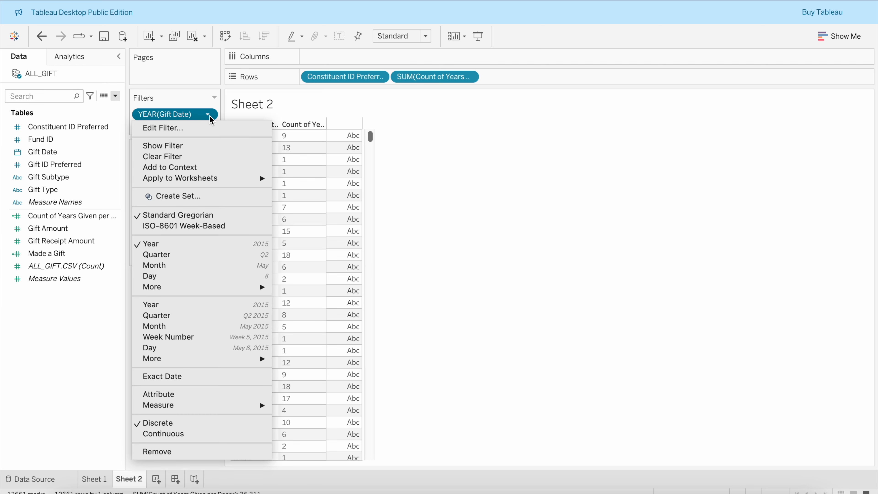
click(201, 168)
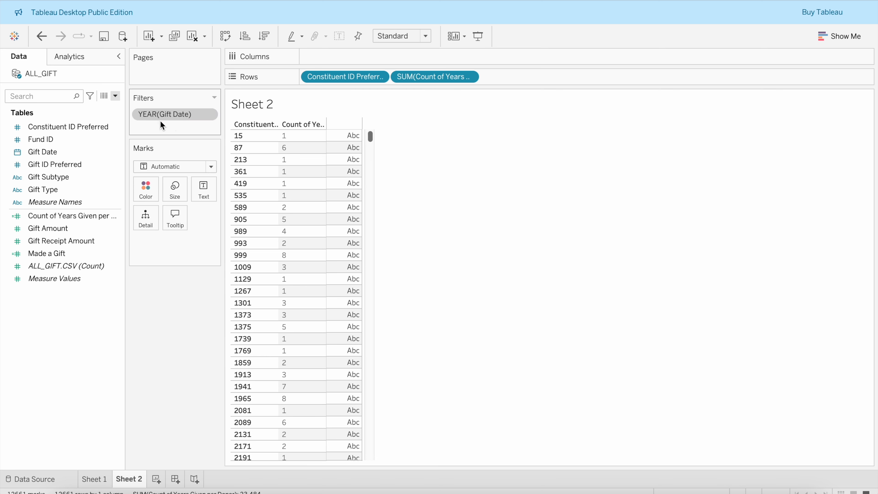
Step: Check the context filter's options, then compare the giving-year counts on Sheet 2 with the grand totals on Sheet 1
click(207, 114)
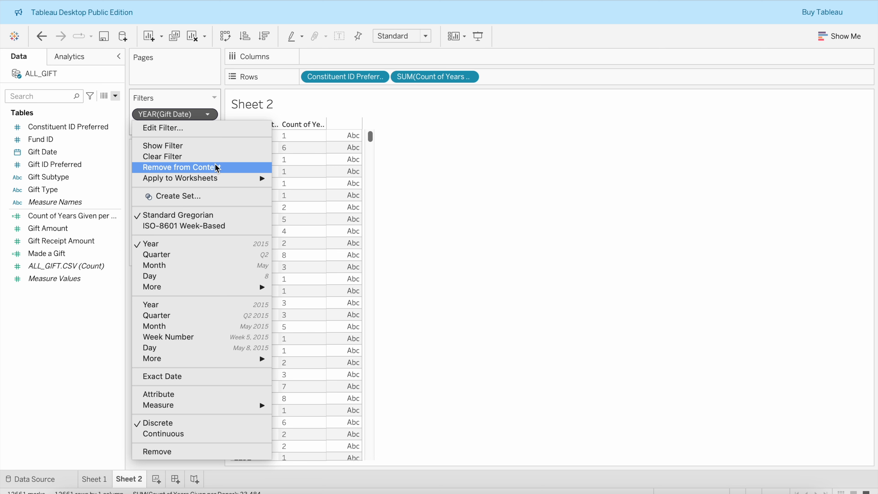
click(445, 143)
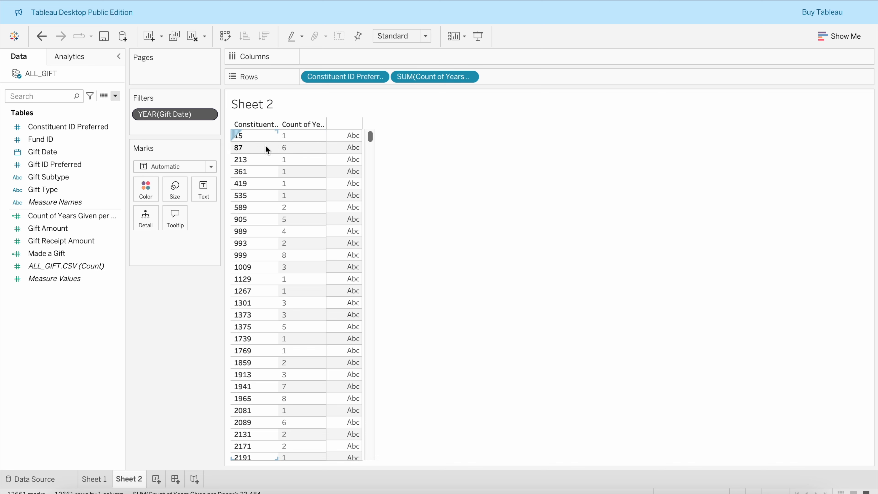
click(99, 479)
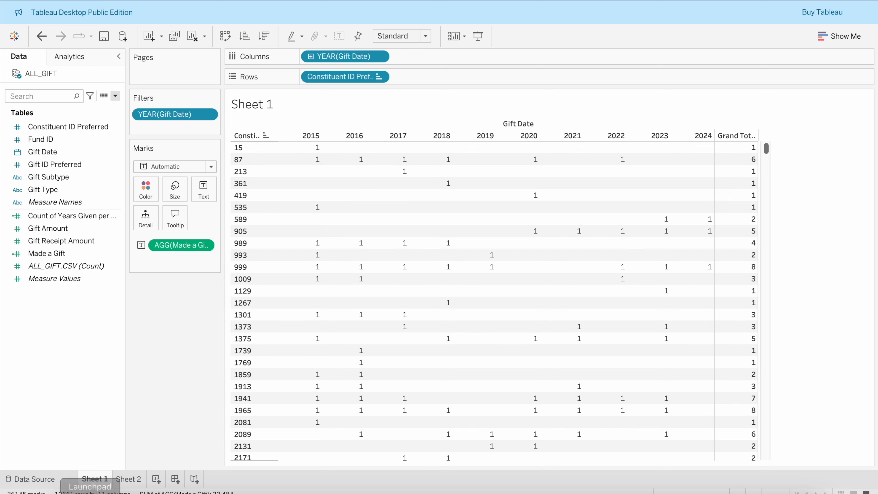
click(129, 483)
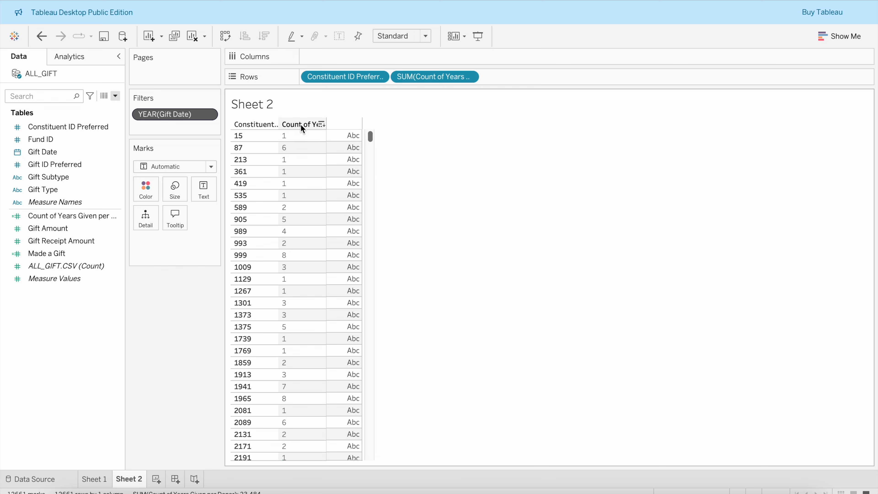
Step: Sort Sheet 2's constituents by Count of Years Given per Donor in descending order and review the ranked rows
click(321, 125)
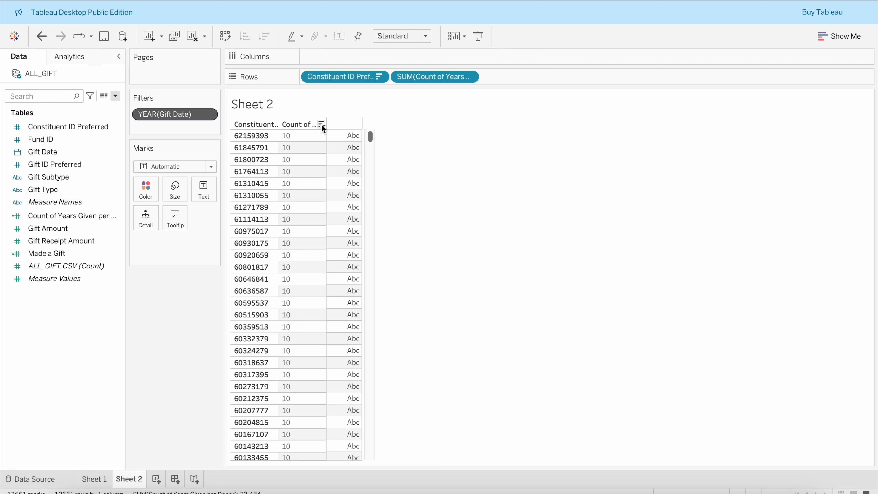
scroll(301, 222, down, 5)
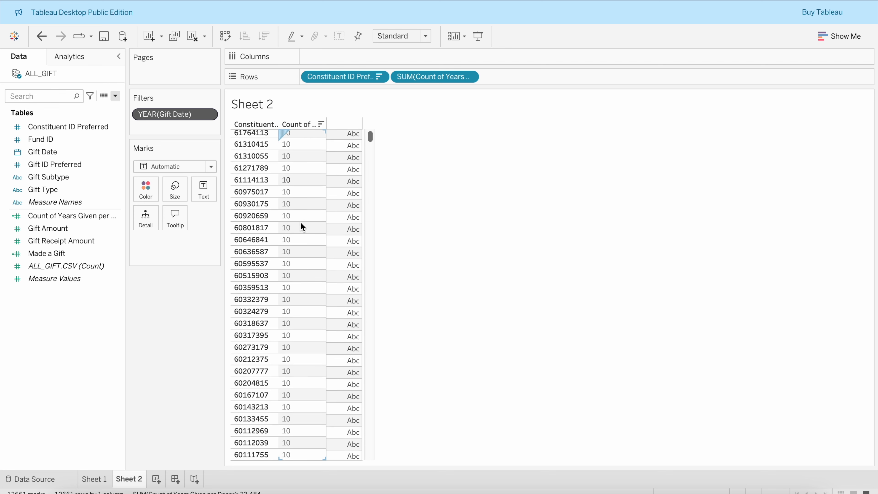
scroll(301, 225, down, 20)
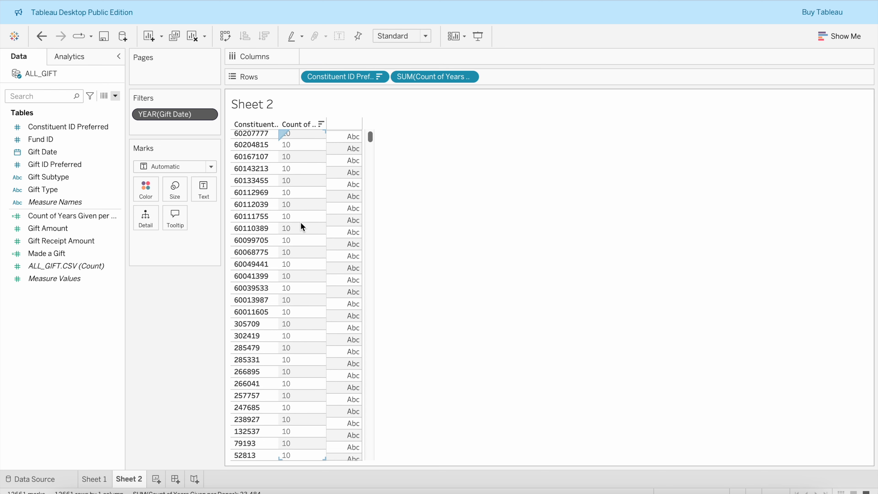
scroll(301, 226, down, 20)
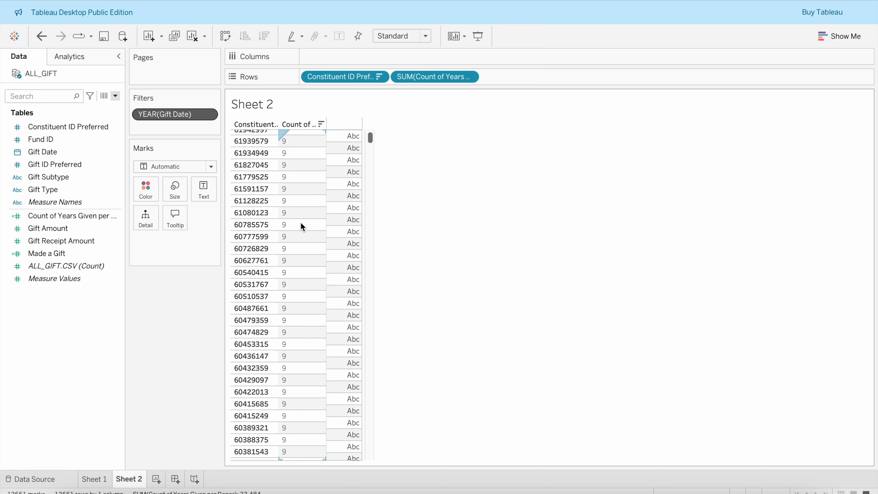
scroll(301, 225, down, 20)
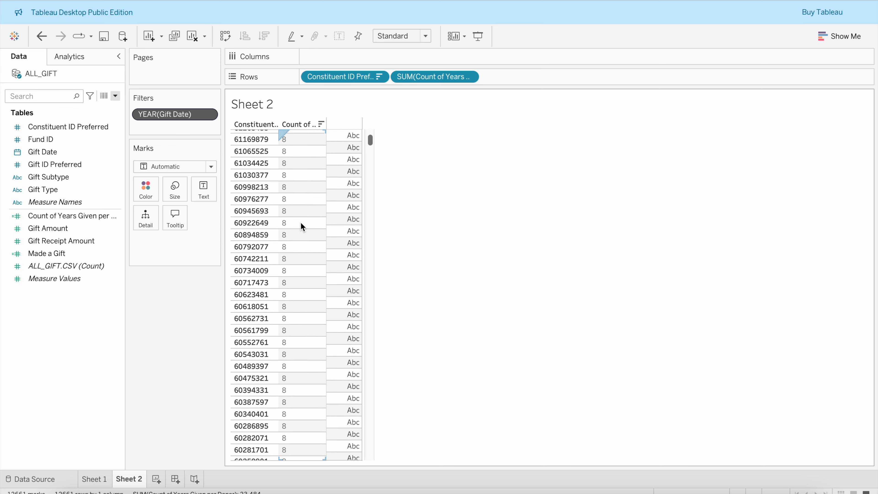
scroll(300, 225, down, 15)
scroll(300, 225, up, 20)
scroll(300, 226, up, 10)
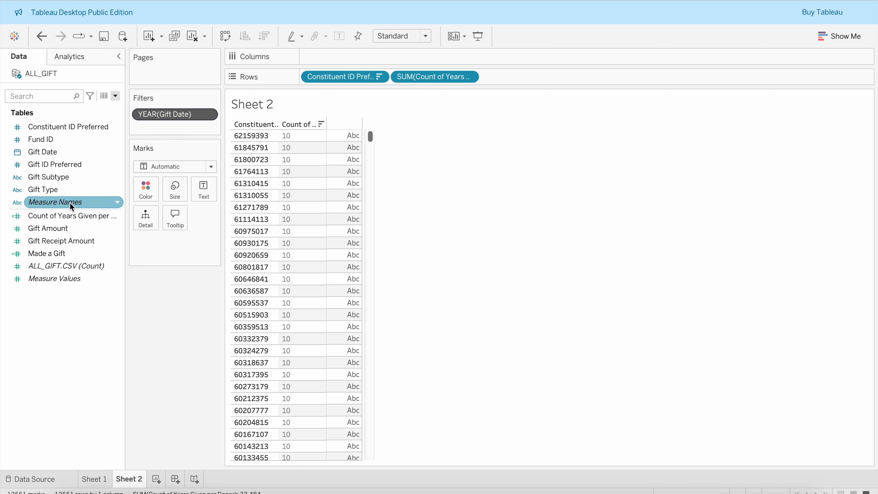
Step: Filter Sheet 2 on all values of Count of Years Given per Donor, keeping only counts of at least 6
drag(66, 216, 172, 129)
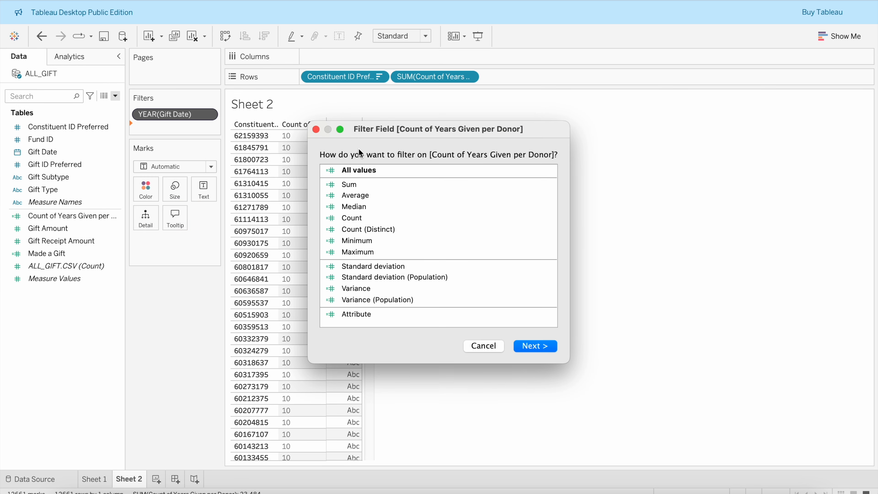
double_click(361, 170)
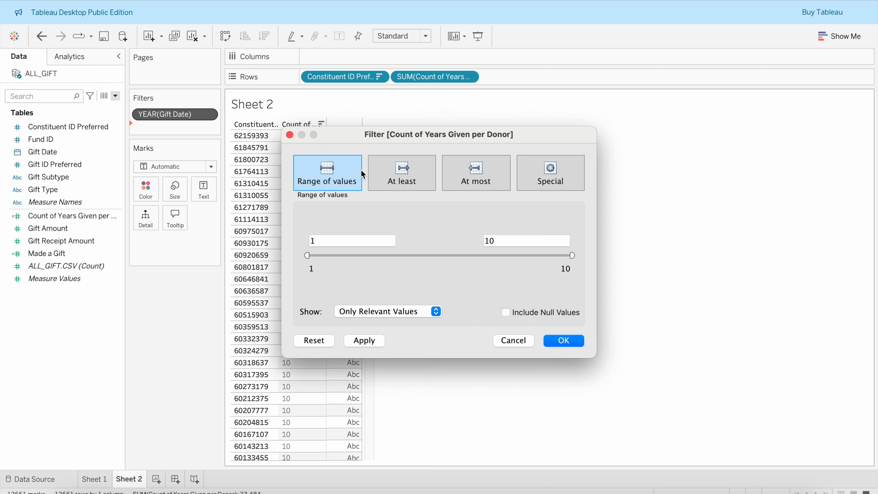
click(408, 175)
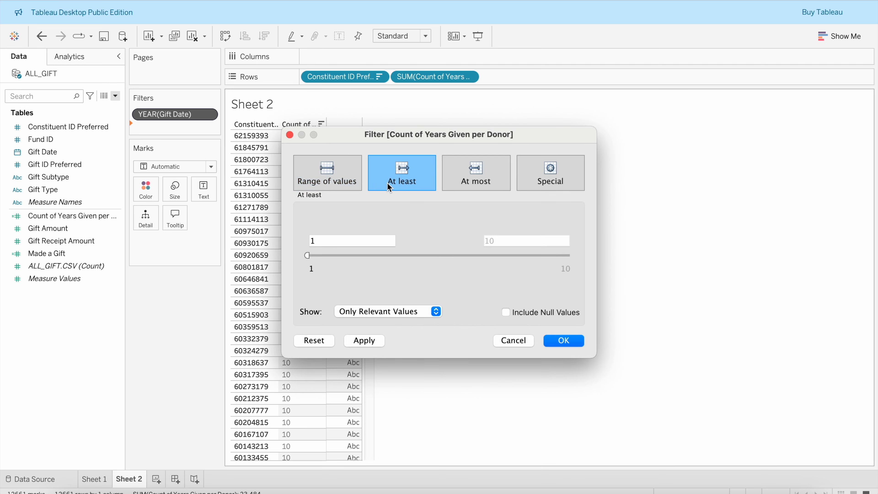
drag(342, 239, 306, 241)
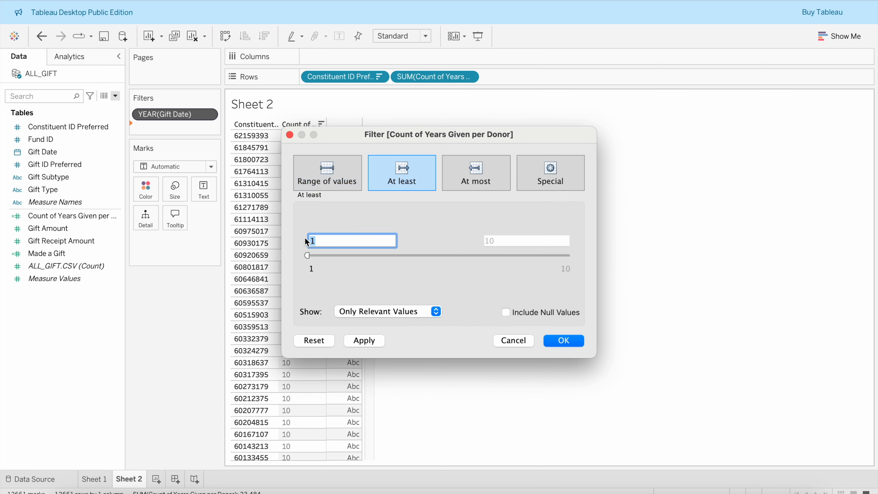
text(6)
click(563, 342)
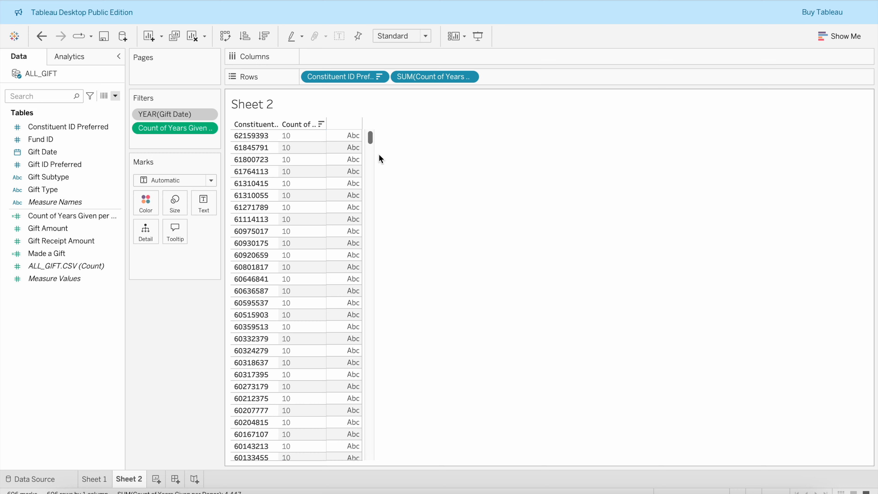
Step: Review the filtered constituents from the lowest to the highest year count and look at the worksheet's export options
drag(370, 138, 358, 459)
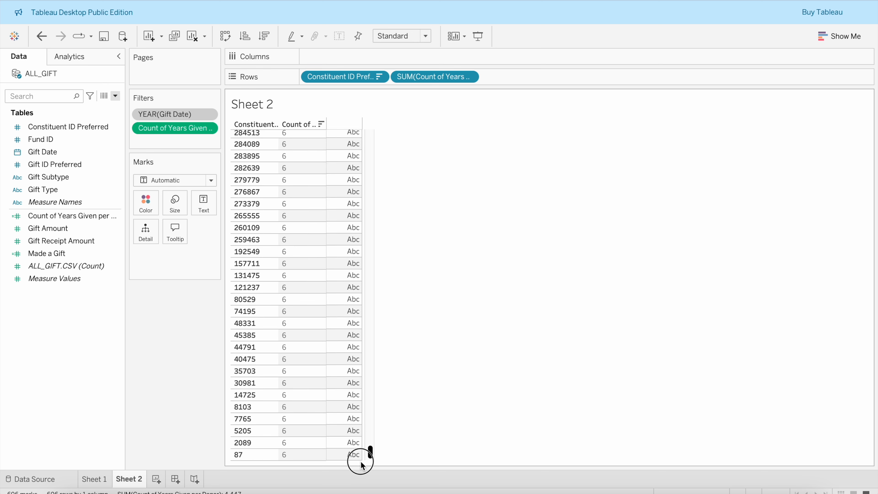
scroll(309, 305, up, 10)
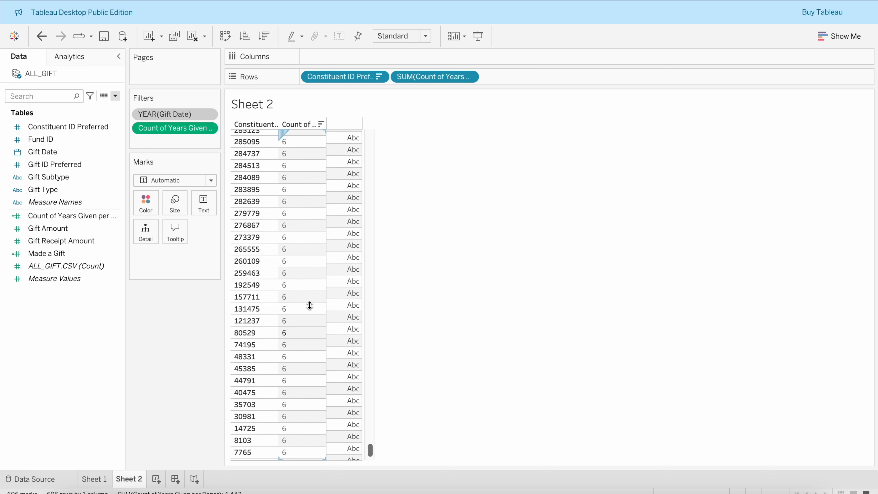
scroll(309, 305, up, 15)
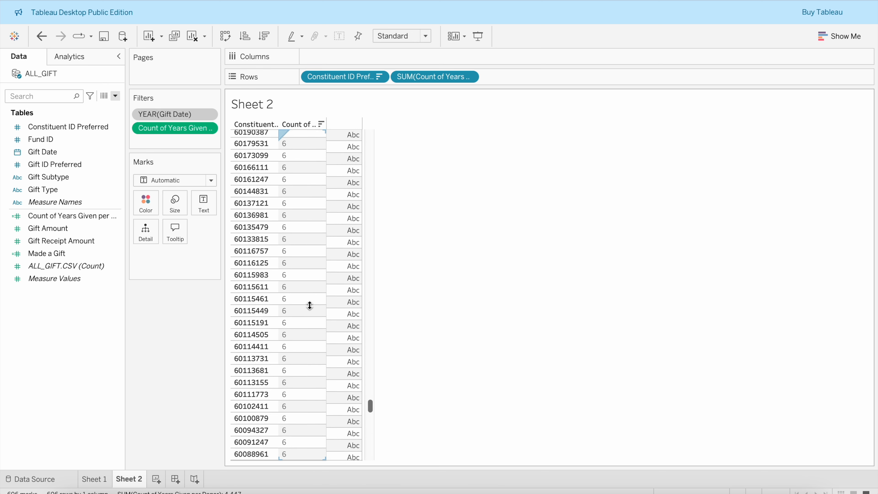
scroll(309, 305, up, 15)
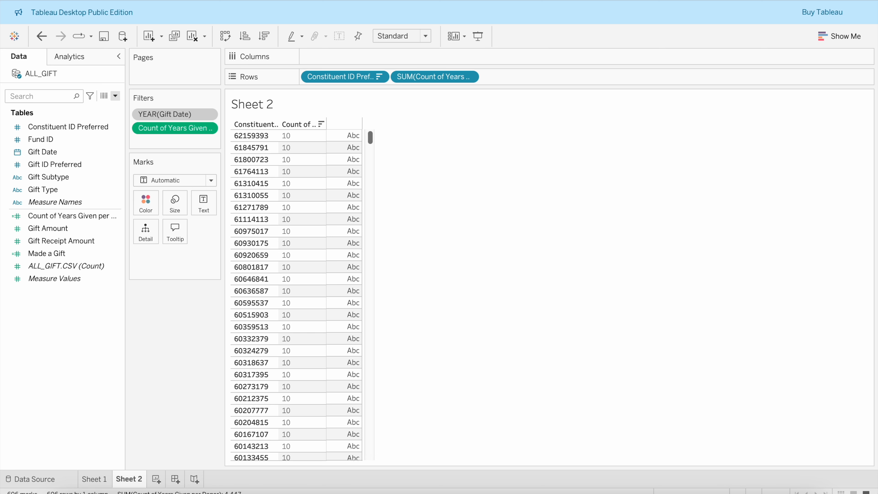
click(176, 0)
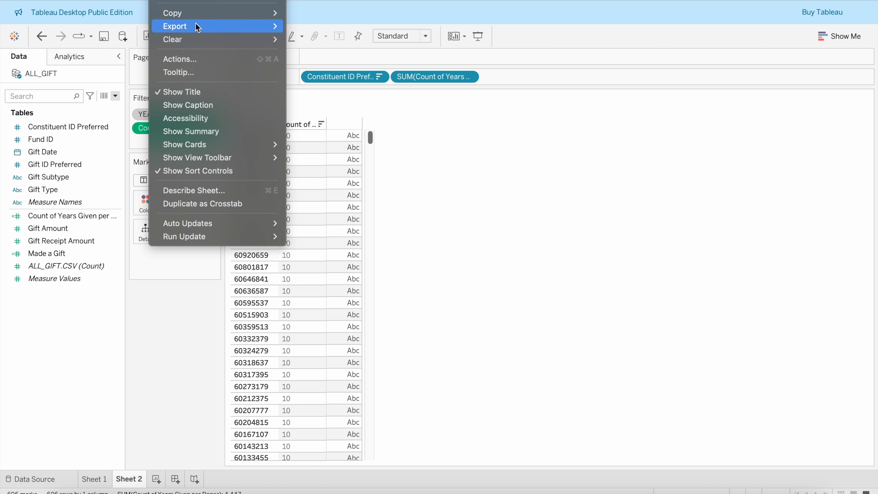
click(350, 8)
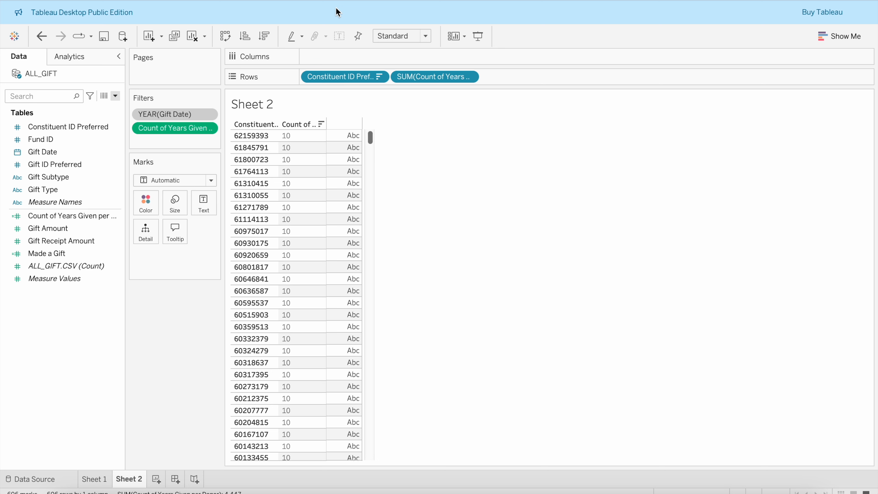